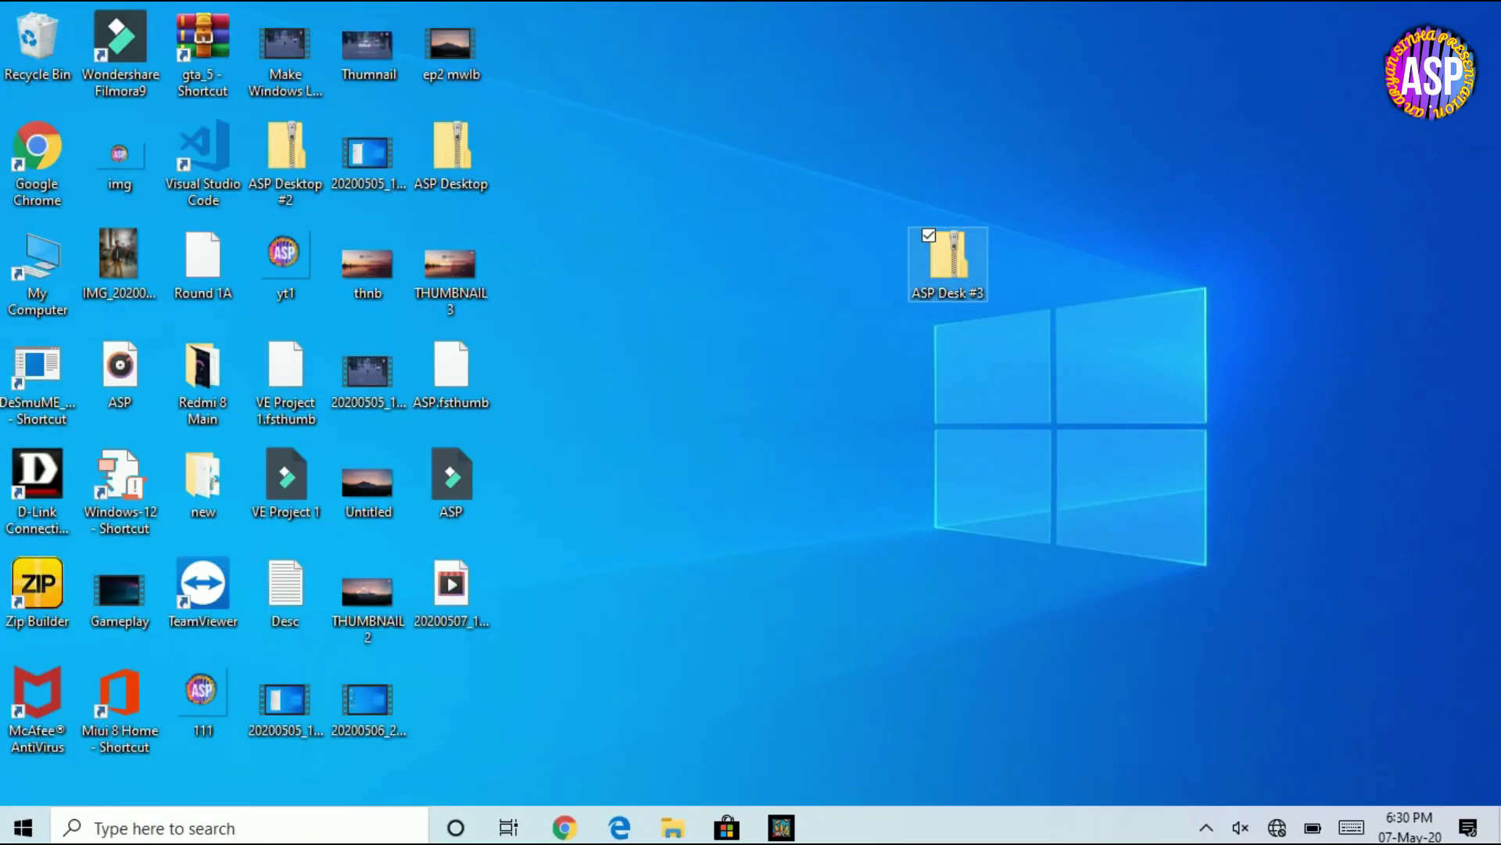
# Extract the ASP Desk #3 archive into its own folder on the desktop.
pyautogui.rightClick(944, 248)
pyautogui.click(805, 296)
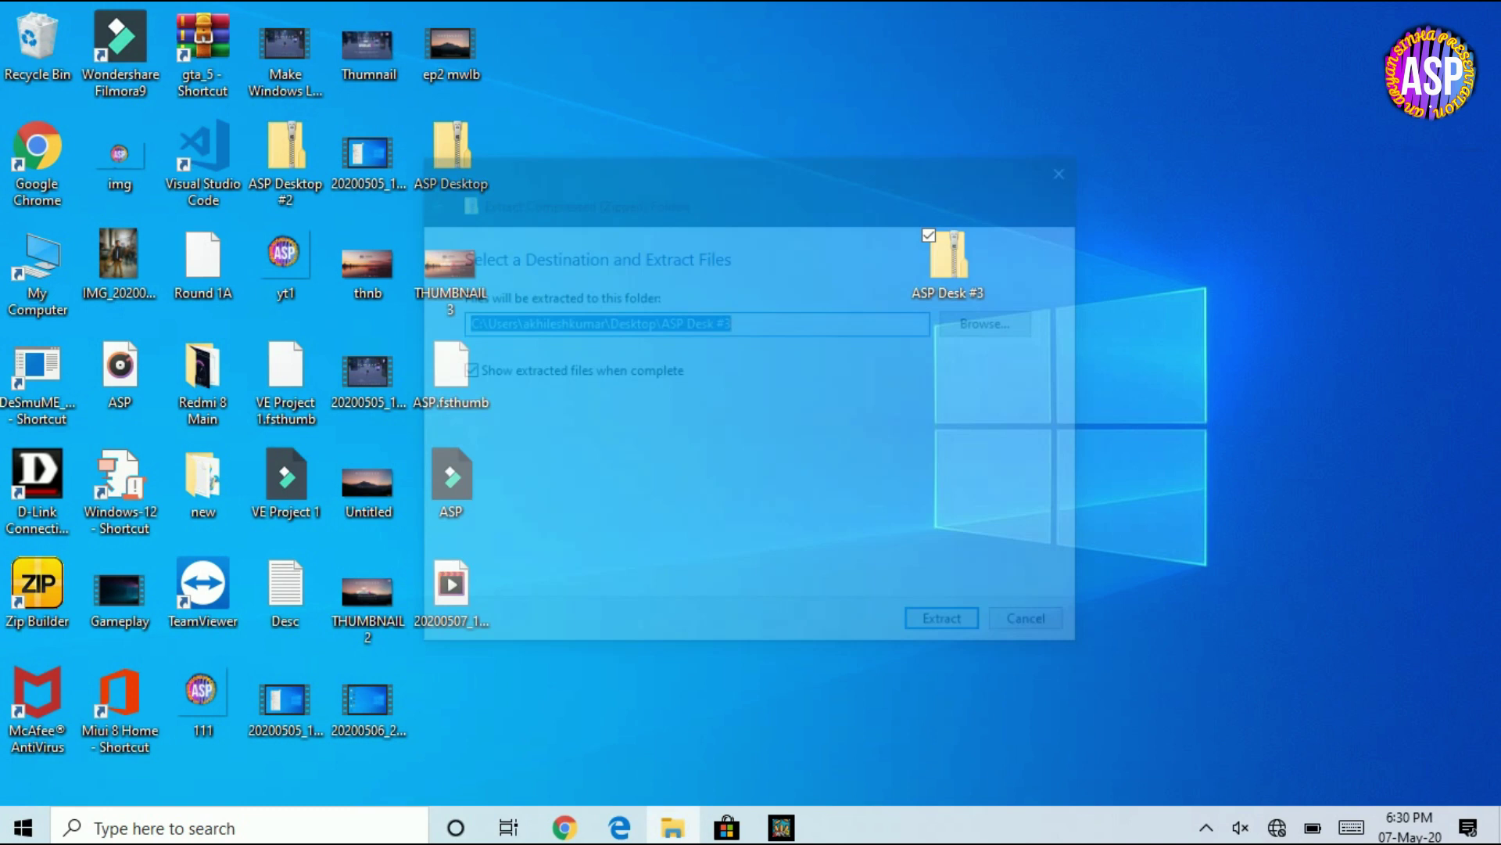
pyautogui.press('Return')
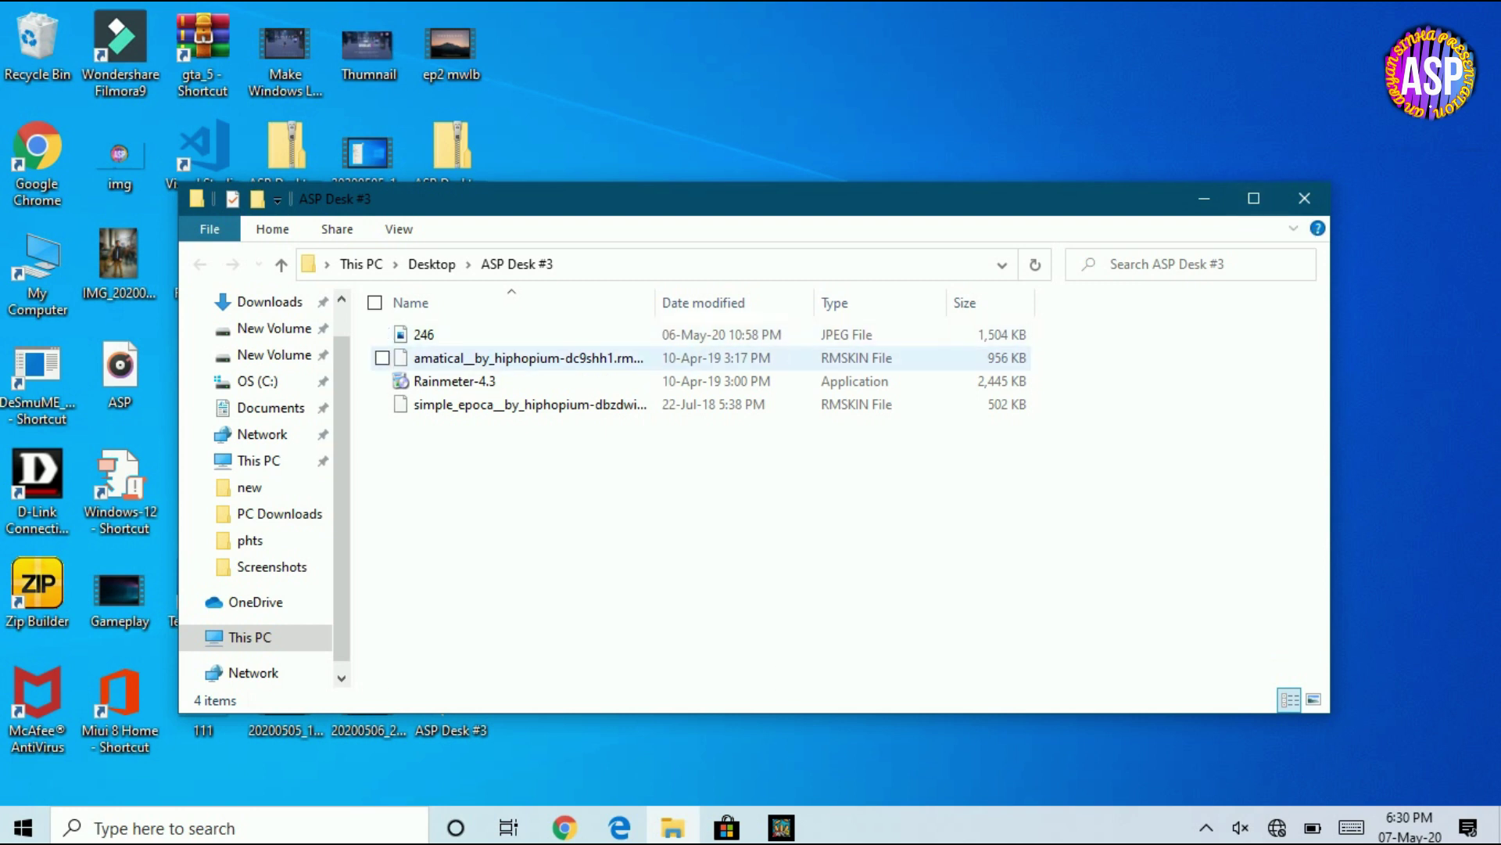
# Set the 246 image from the extracted folder as the desktop background.
pyautogui.click(454, 381)
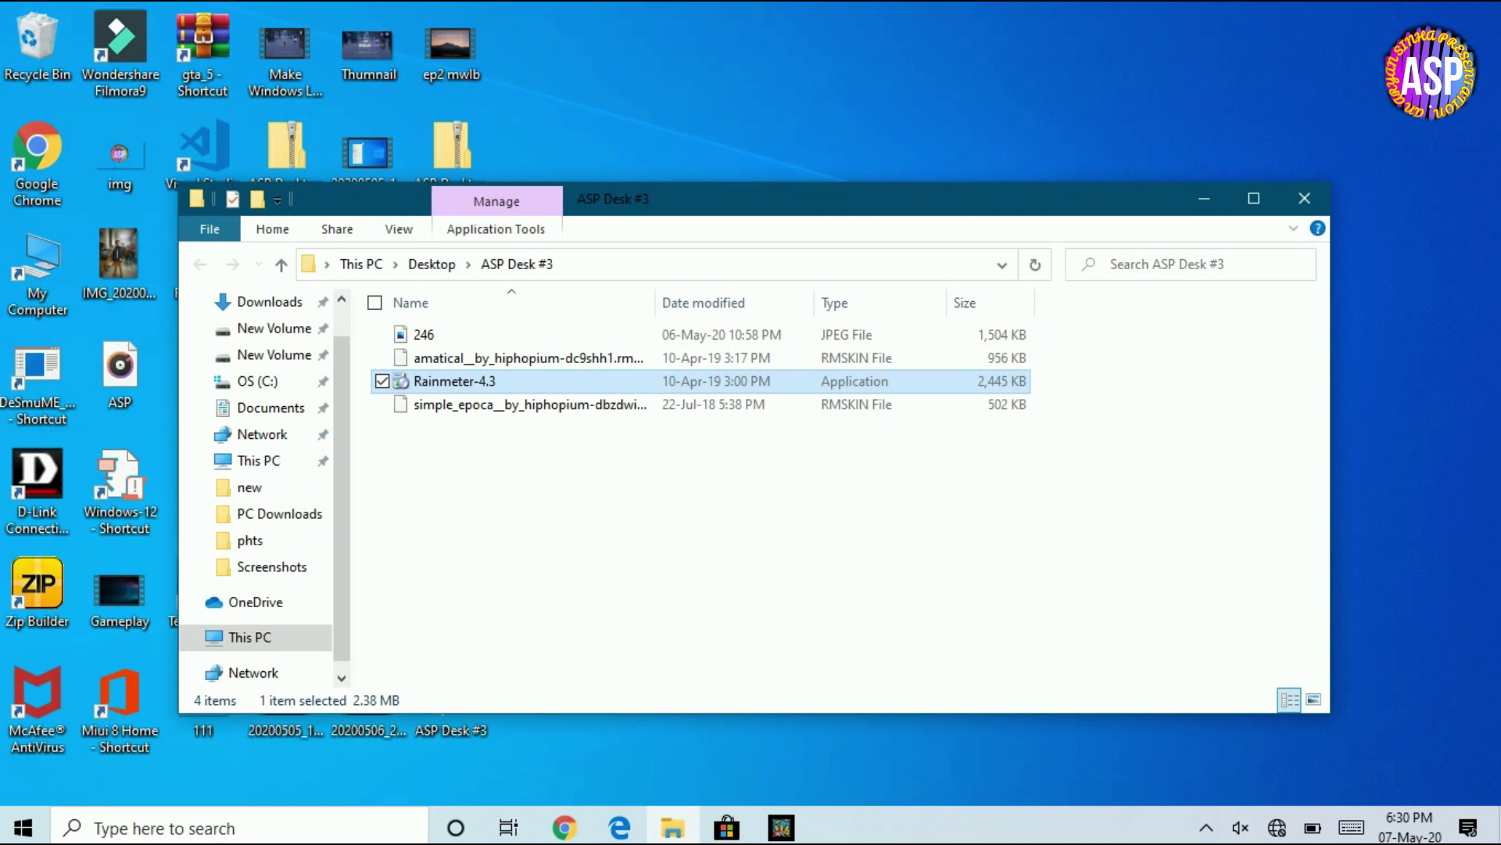
pyautogui.click(422, 334)
pyautogui.rightClick(394, 334)
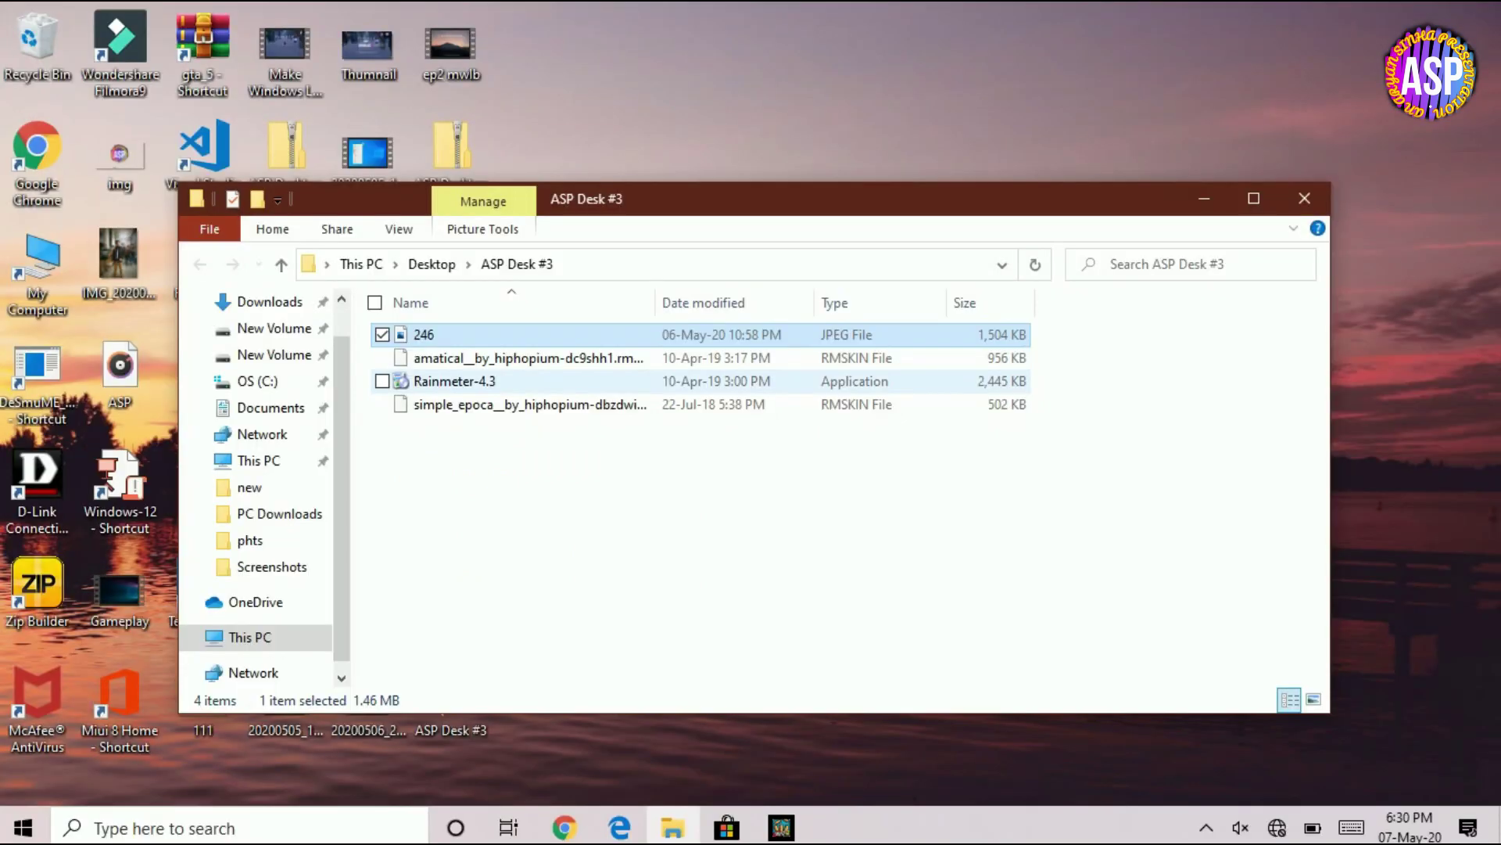
# Install Rainmeter 4.3 in English with the standard installation, and run it when setup finishes.
pyautogui.click(455, 381)
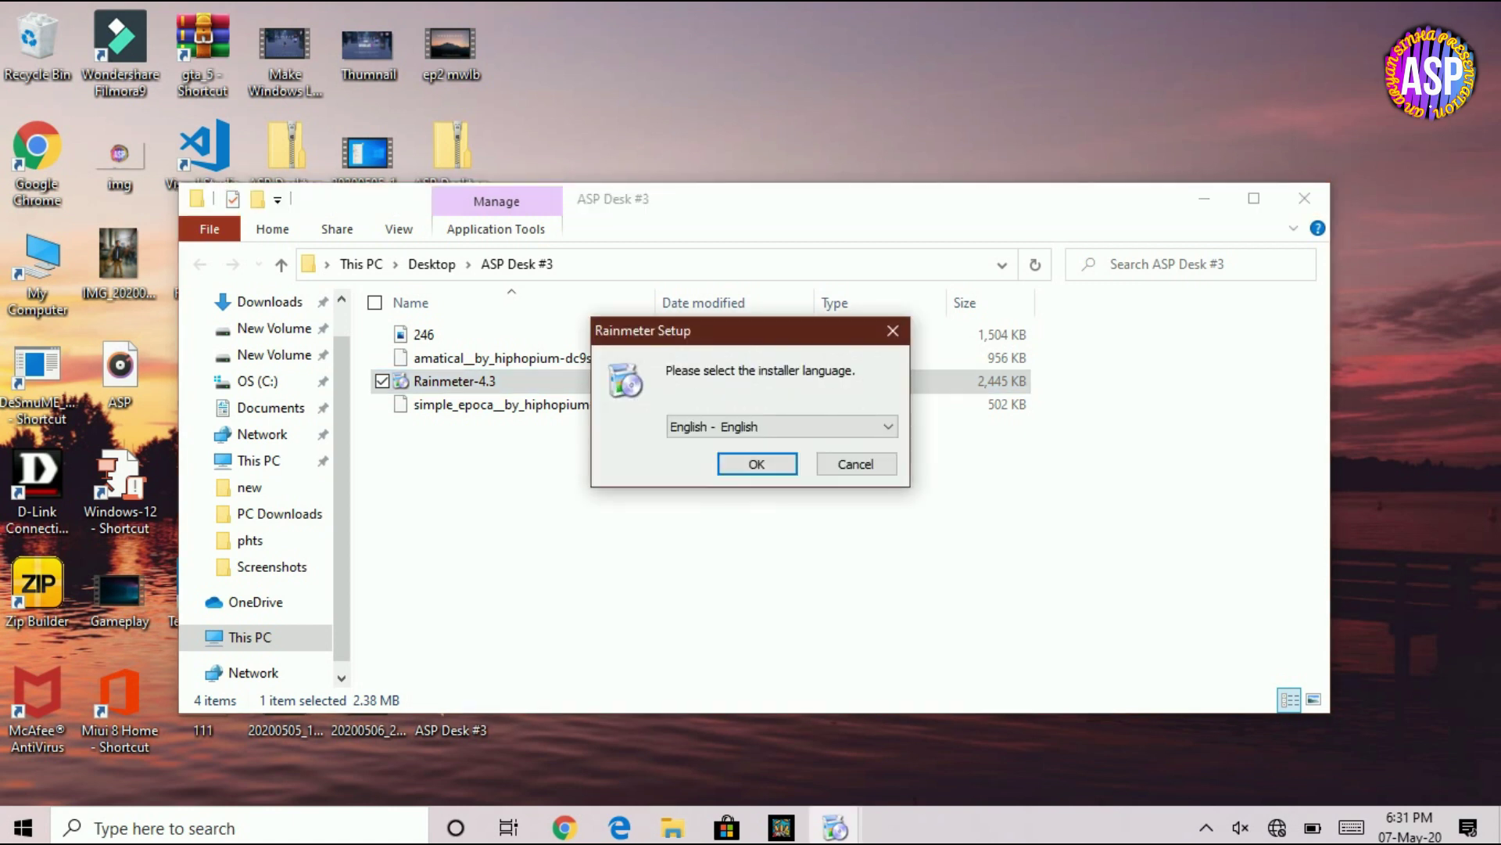
pyautogui.press('Return')
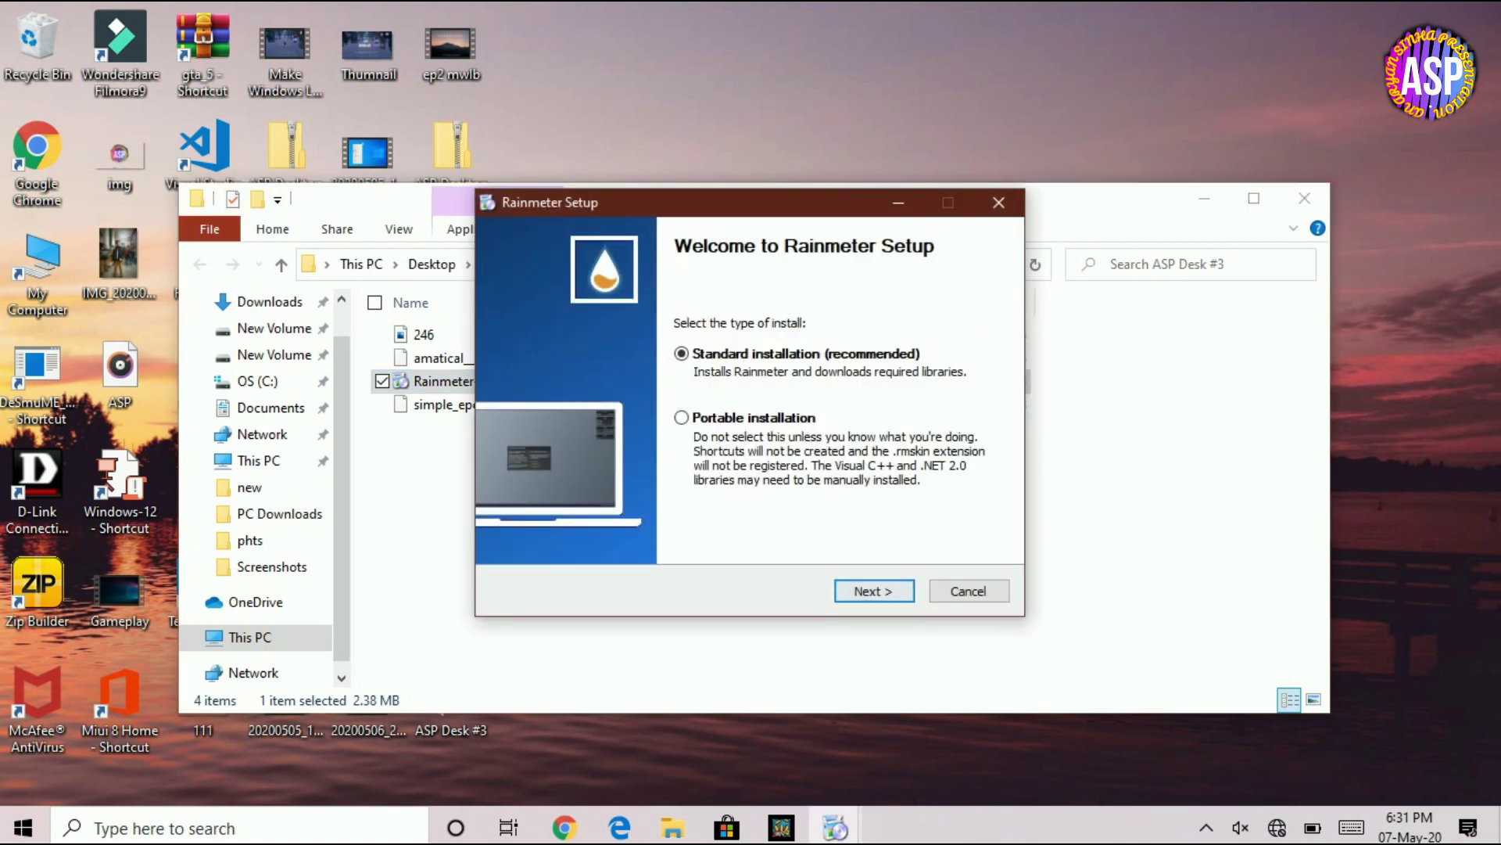
pyautogui.press('Return')
pyautogui.press('Return')
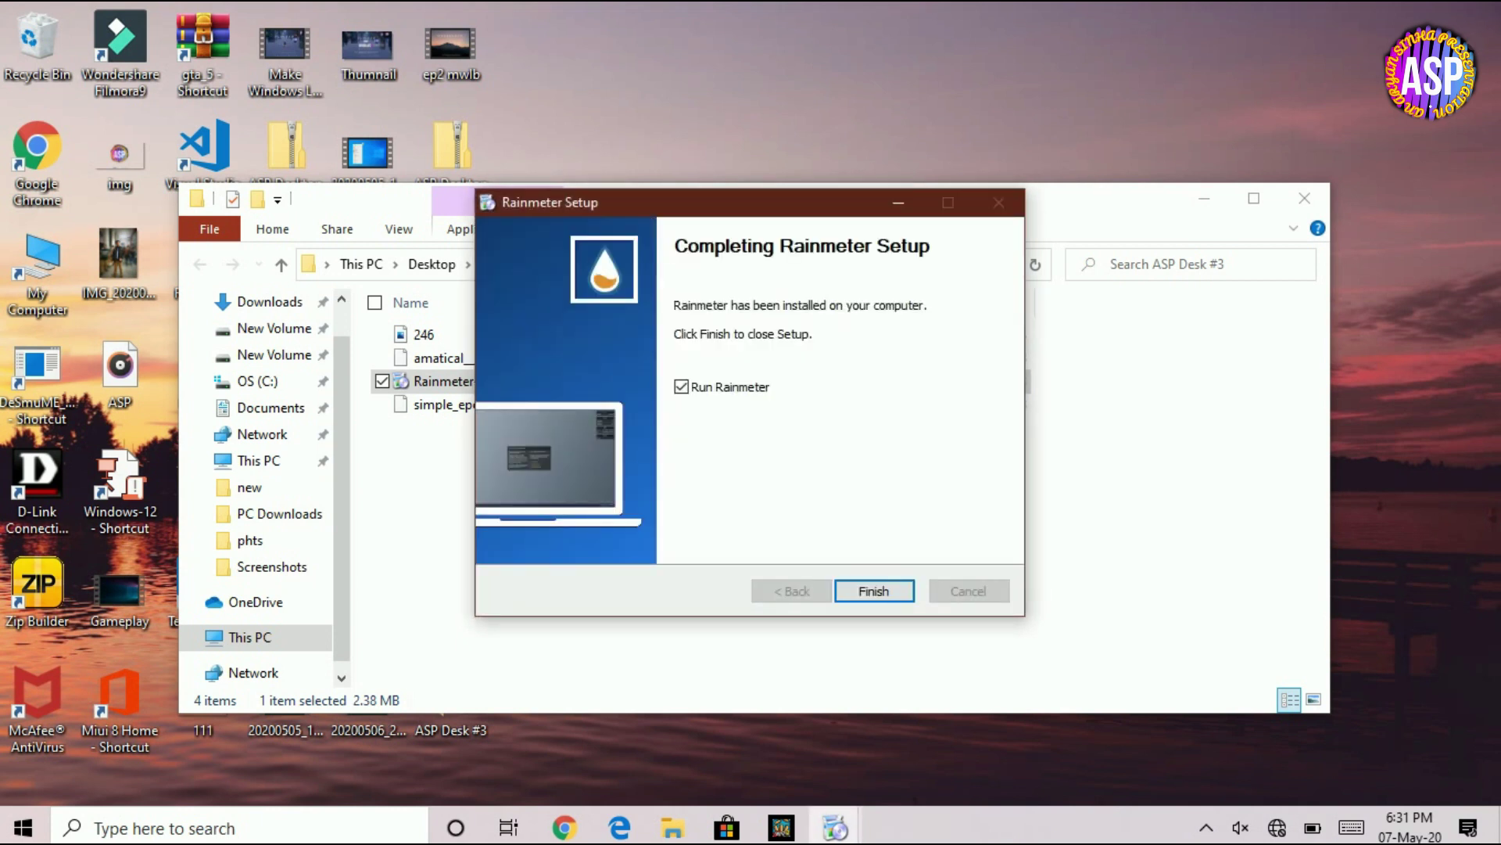
pyautogui.press('Return')
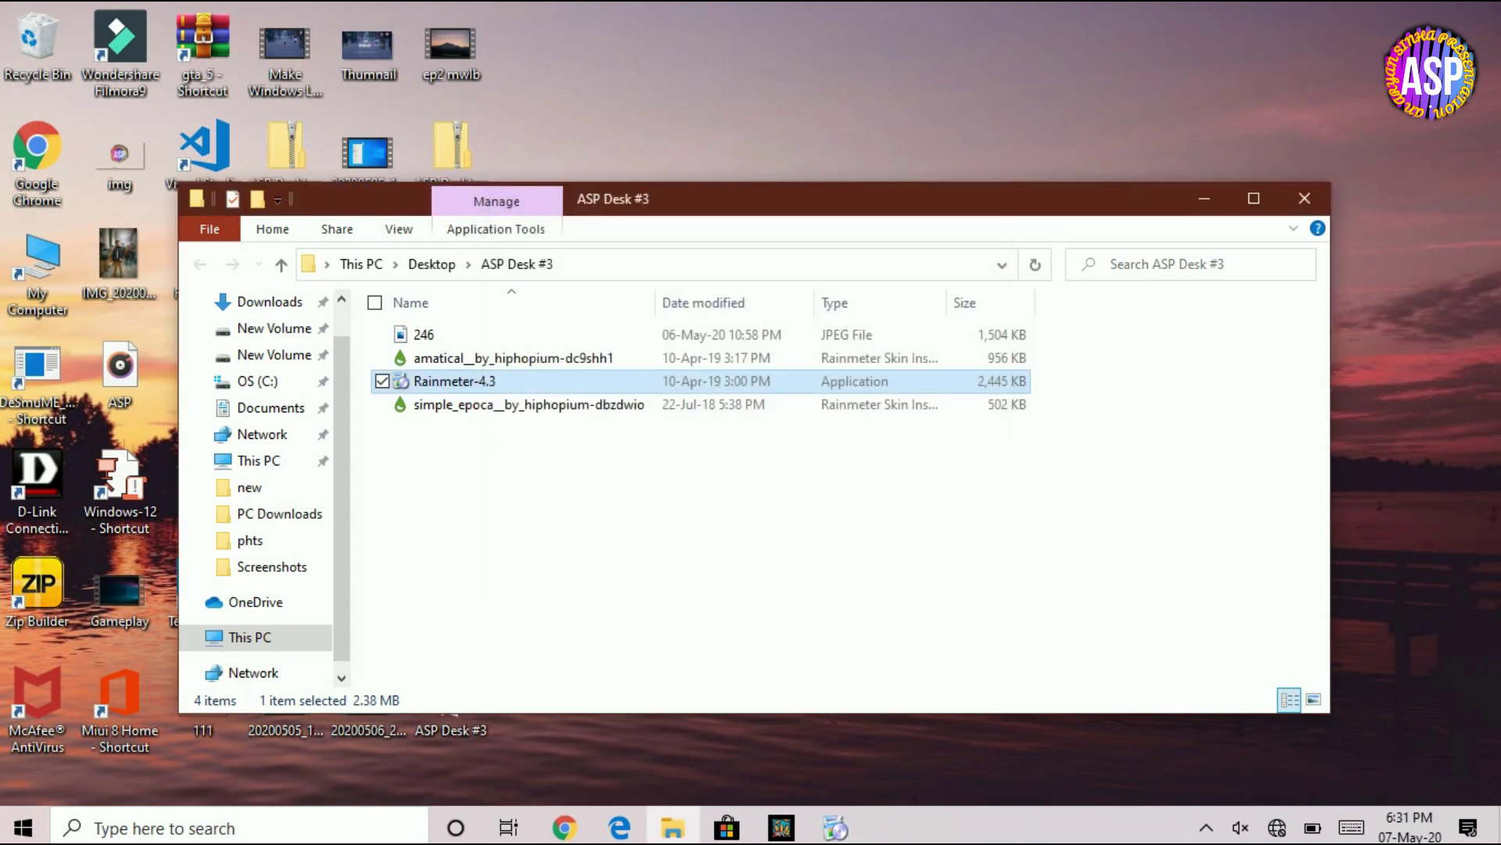
# Install the Amatical skin package with its included layout, and move and close its settings panel.
pyautogui.click(513, 357)
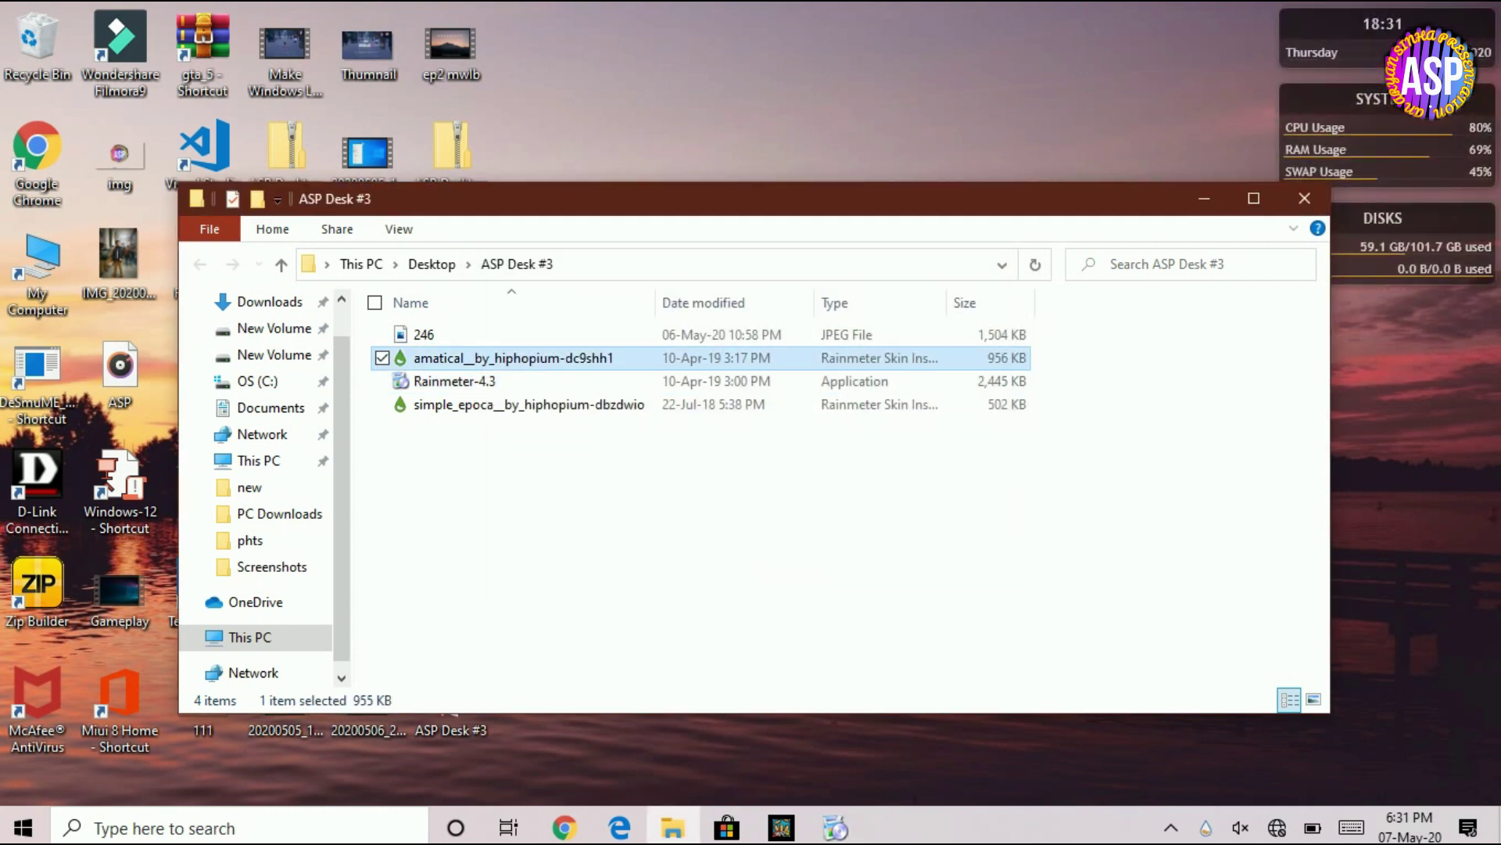
pyautogui.press('Return')
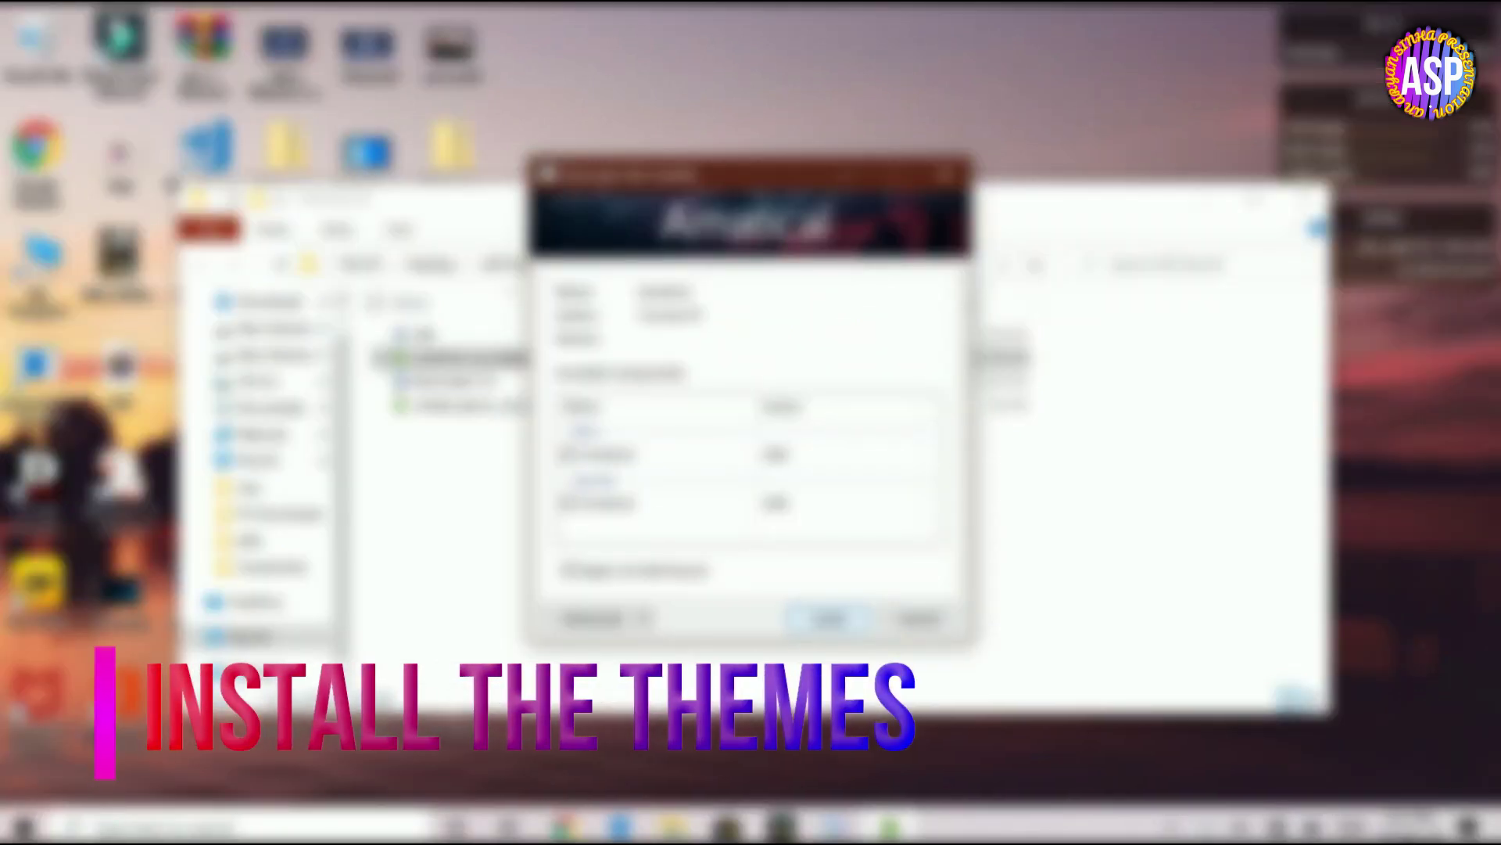
pyautogui.press('Return')
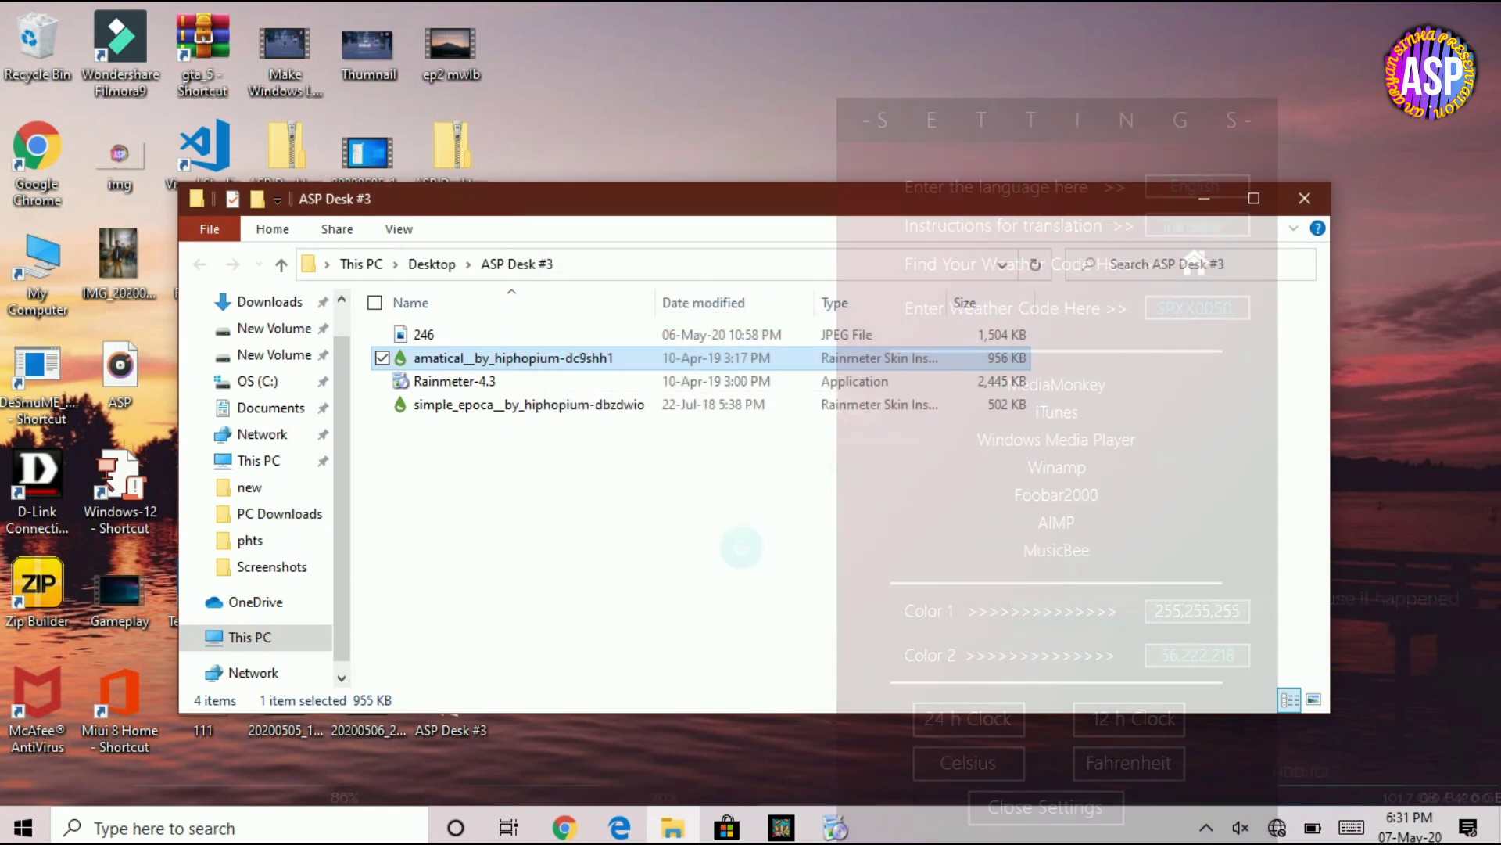
pyautogui.moveTo(1057, 120); pyautogui.dragTo(921, 25)
pyautogui.click(908, 711)
# Install the Simple Epoca skin package with its included layout applied, and close its settings panel.
pyautogui.click(528, 404)
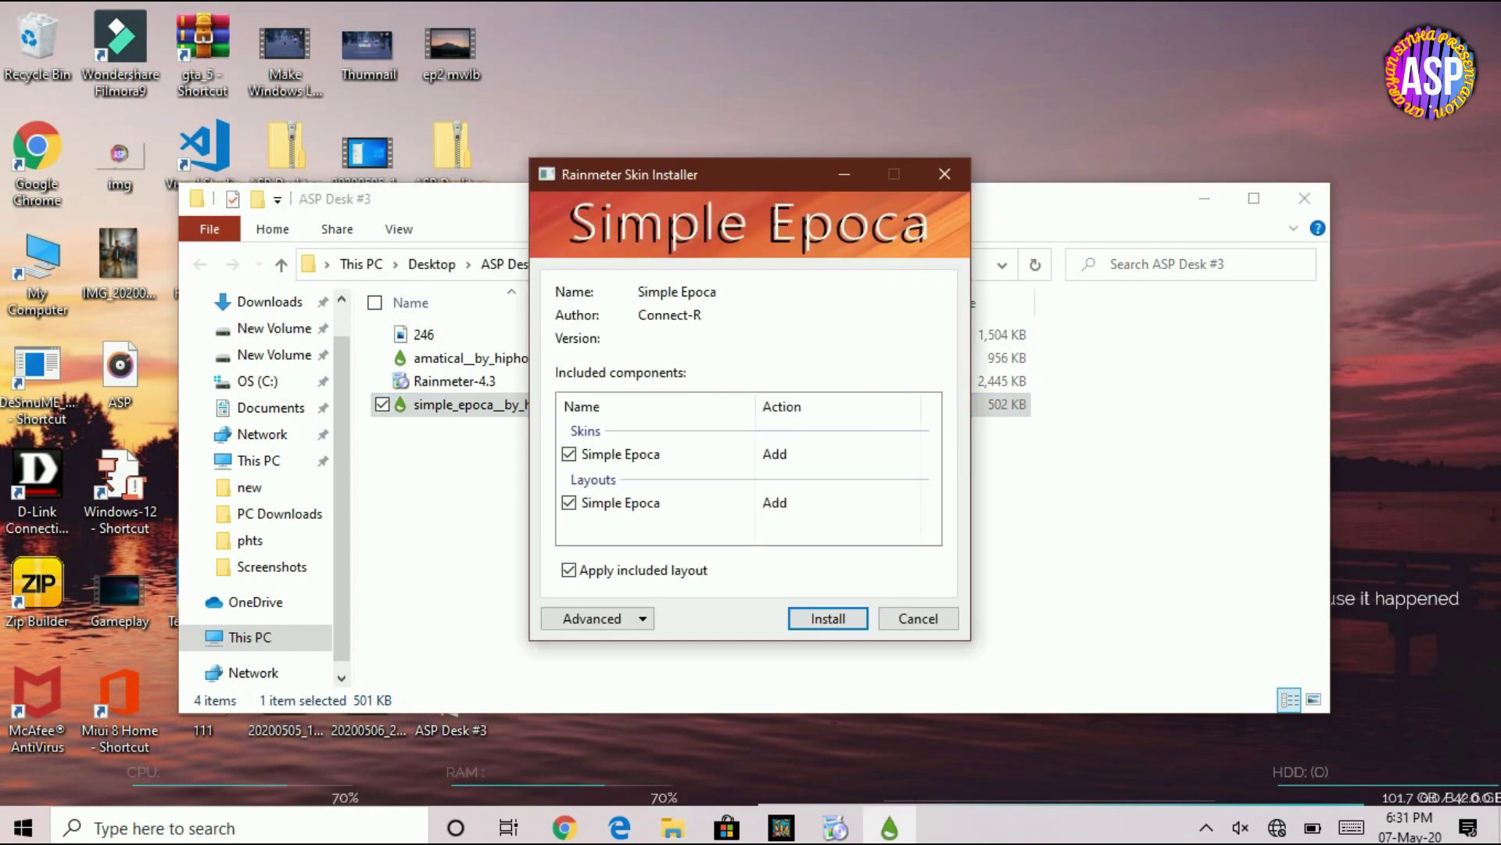
pyautogui.press('Return')
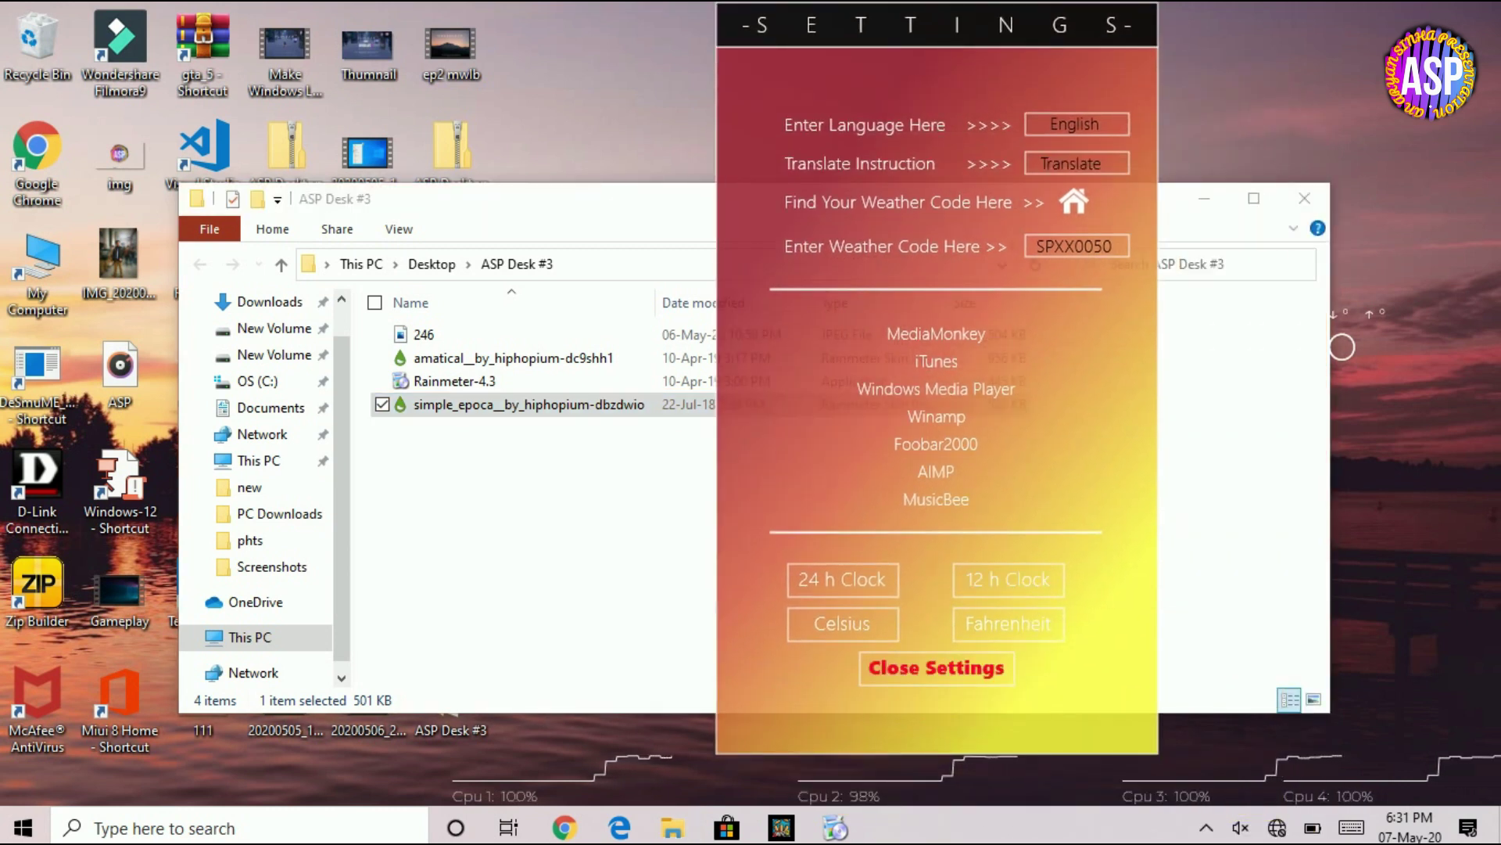
pyautogui.click(936, 668)
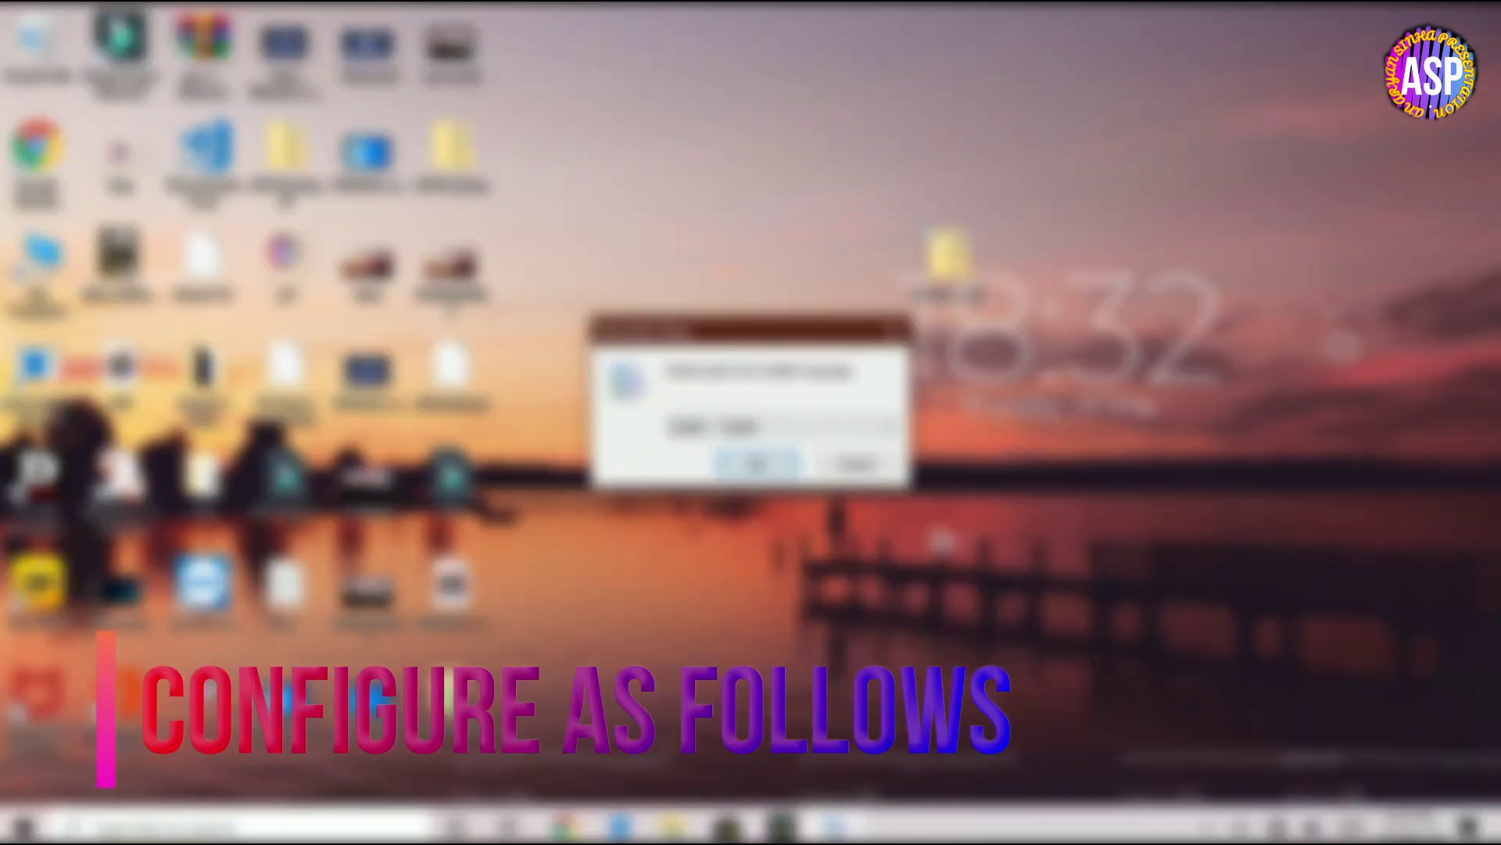
# Dismiss the installer language dialog and hide all desktop icons.
pyautogui.press('Return')
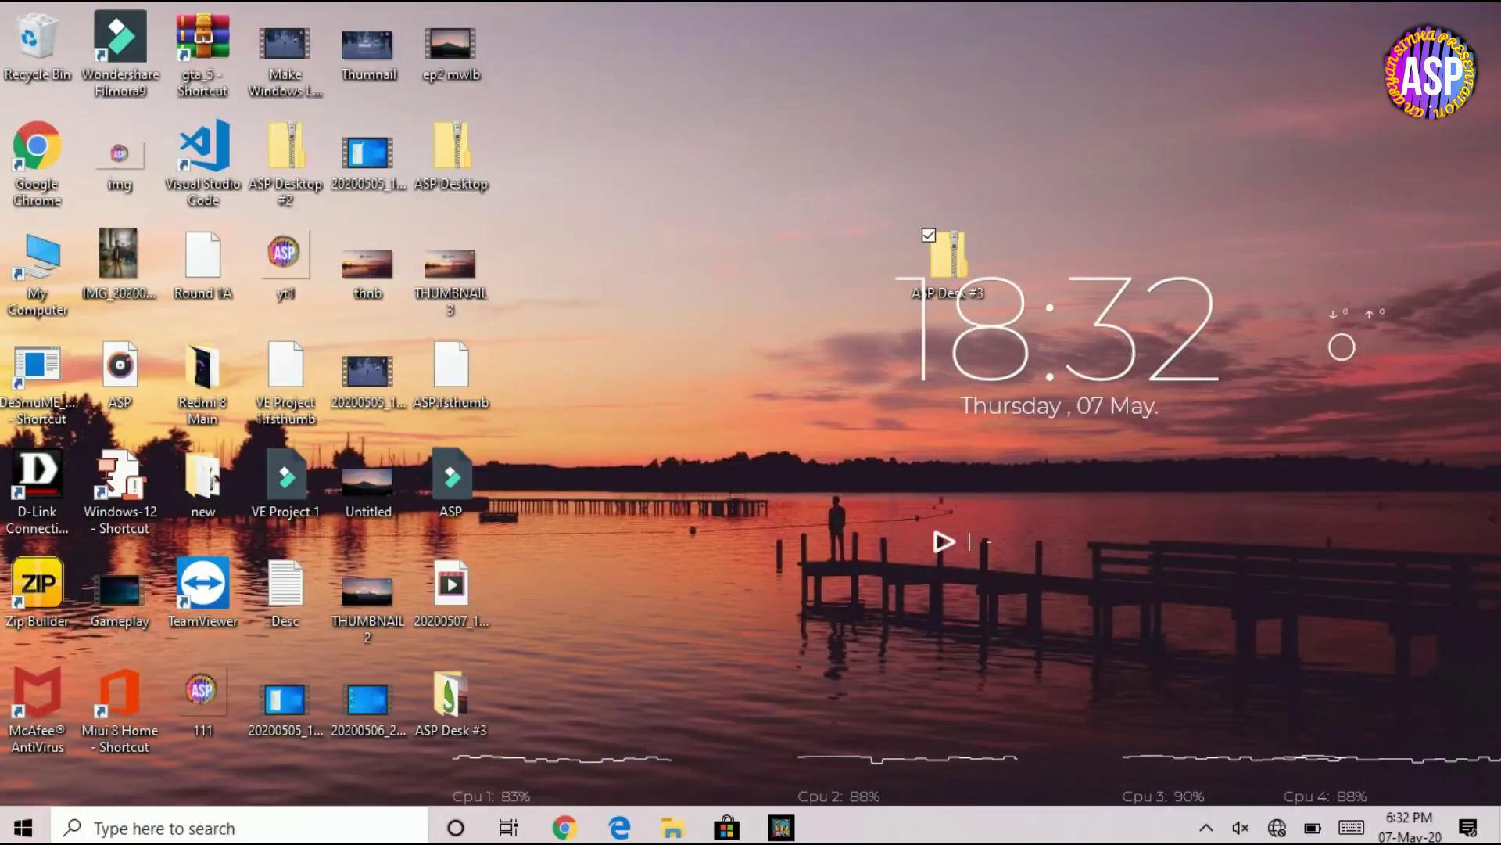
pyautogui.rightClick(307, 171)
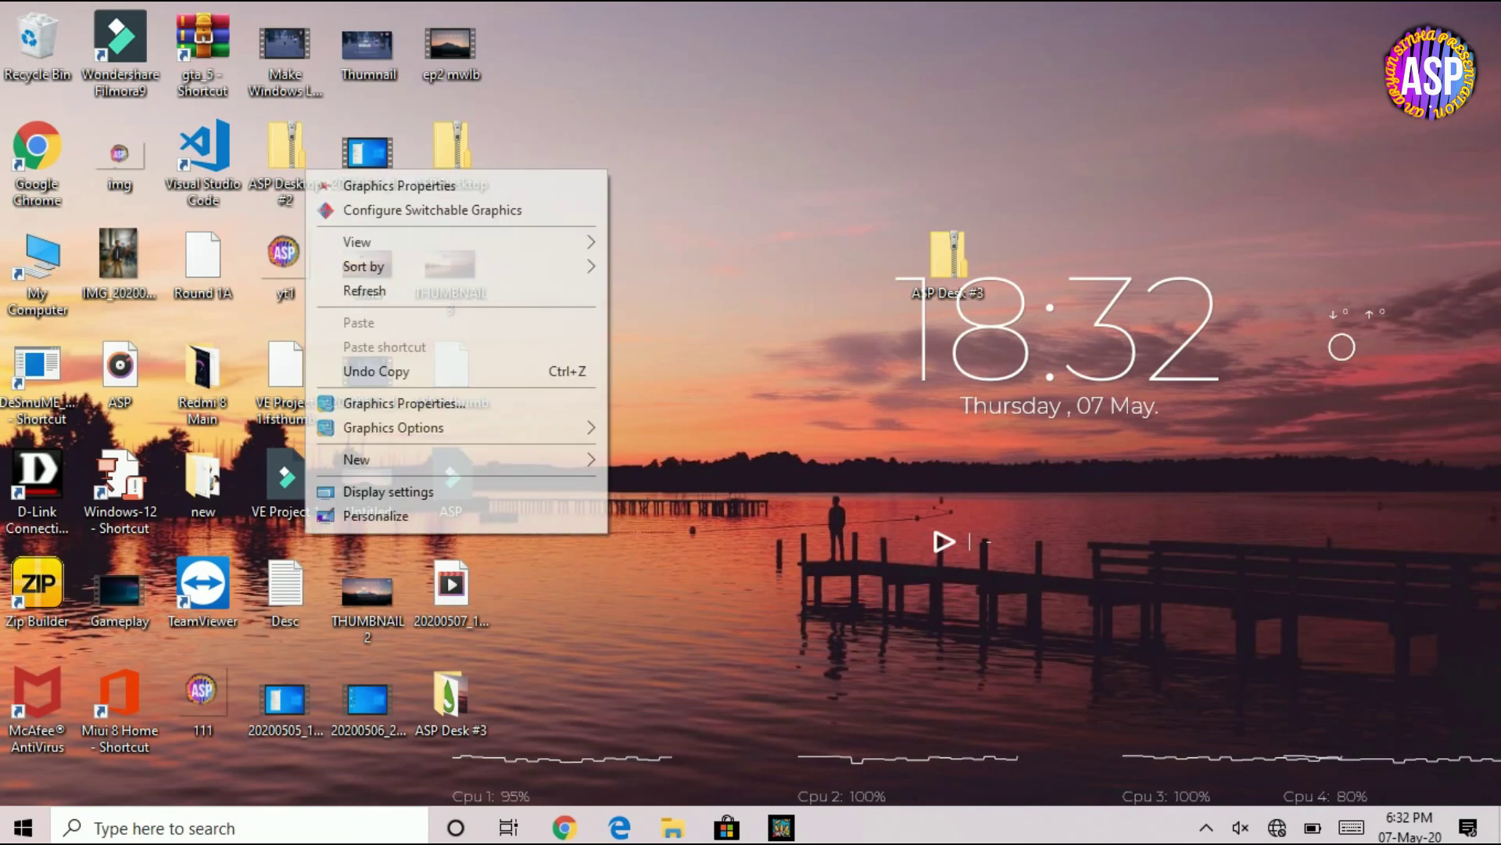
pyautogui.moveTo(469, 242)
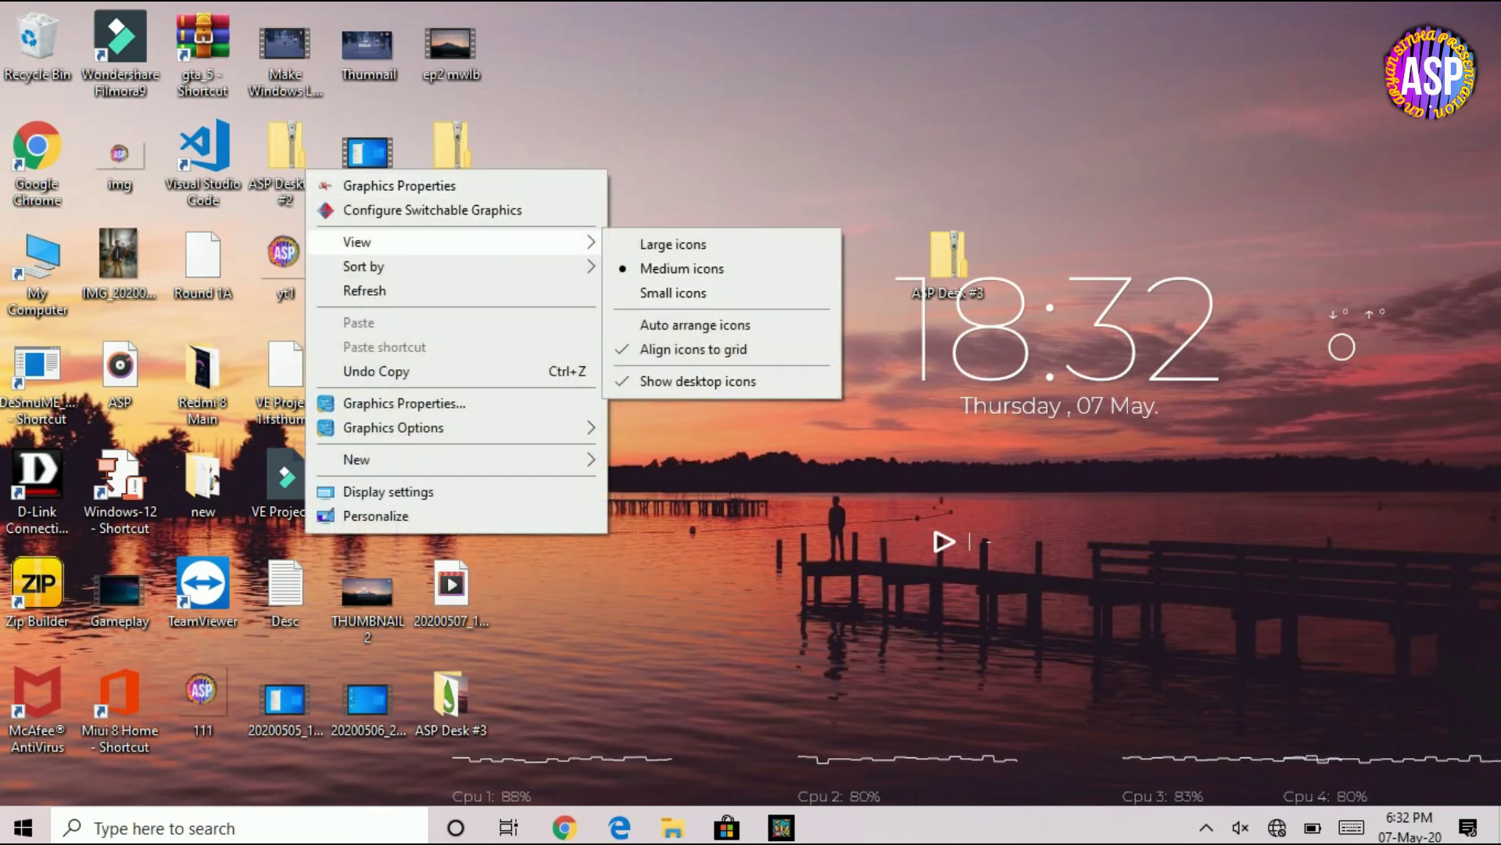
pyautogui.click(688, 381)
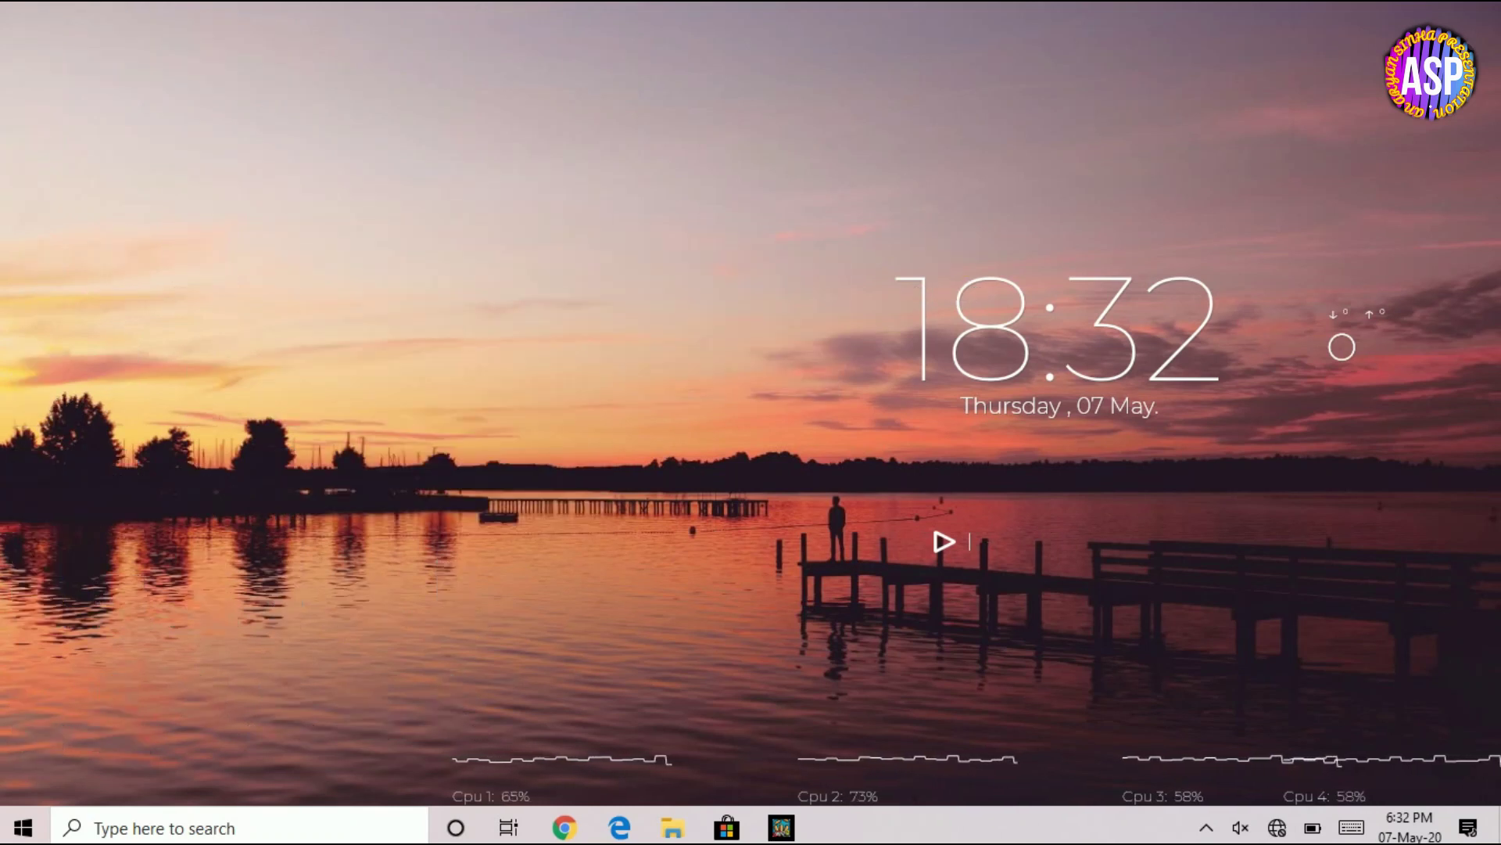
# Try to unload the Simple Epoca Visualizer skin, and move the clock toward the centre of the desktop.
pyautogui.rightClick(958, 553)
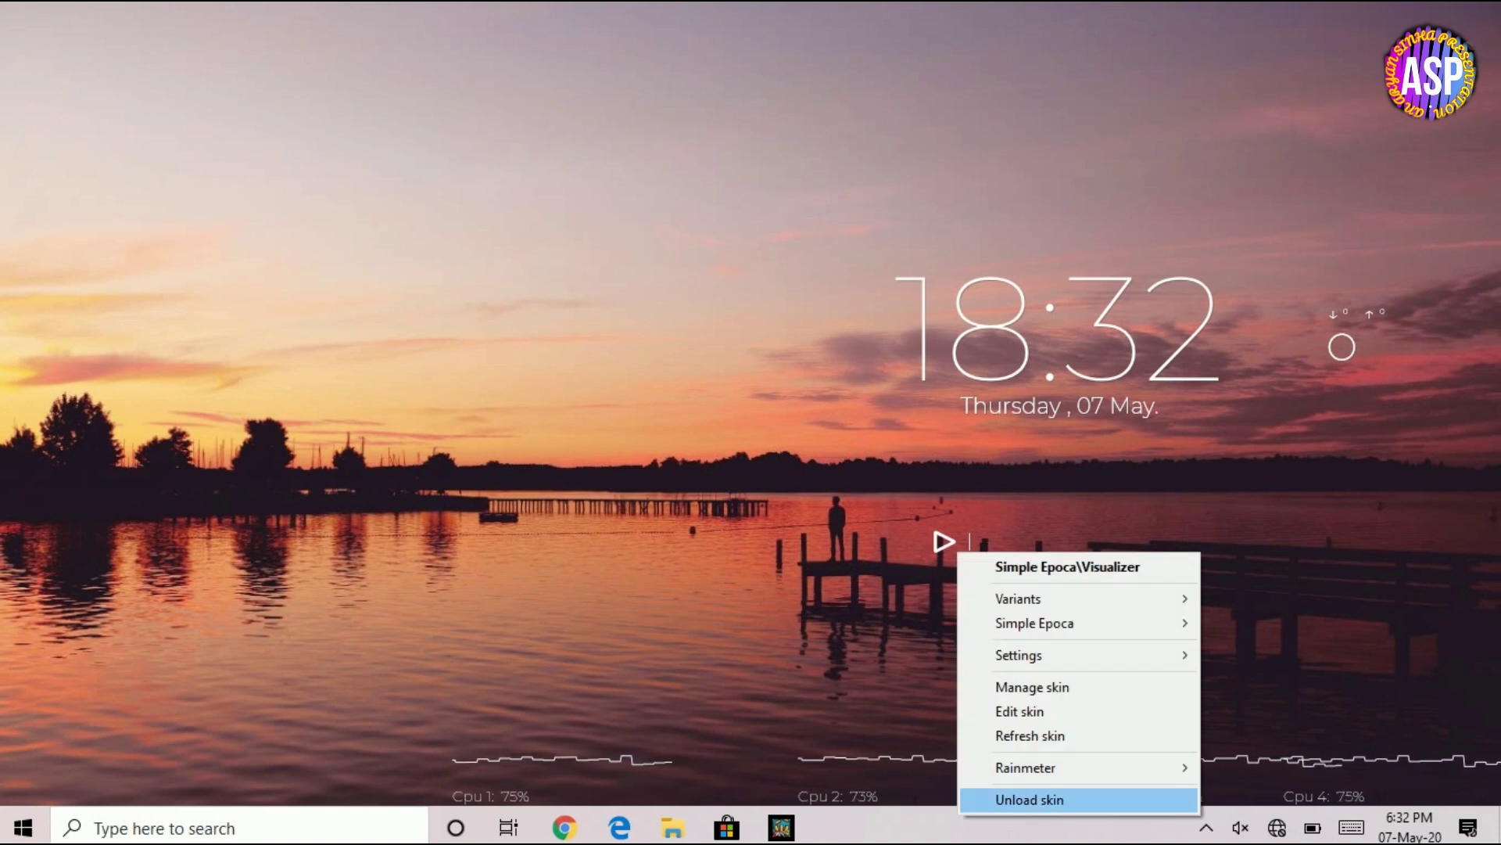
pyautogui.click(1030, 799)
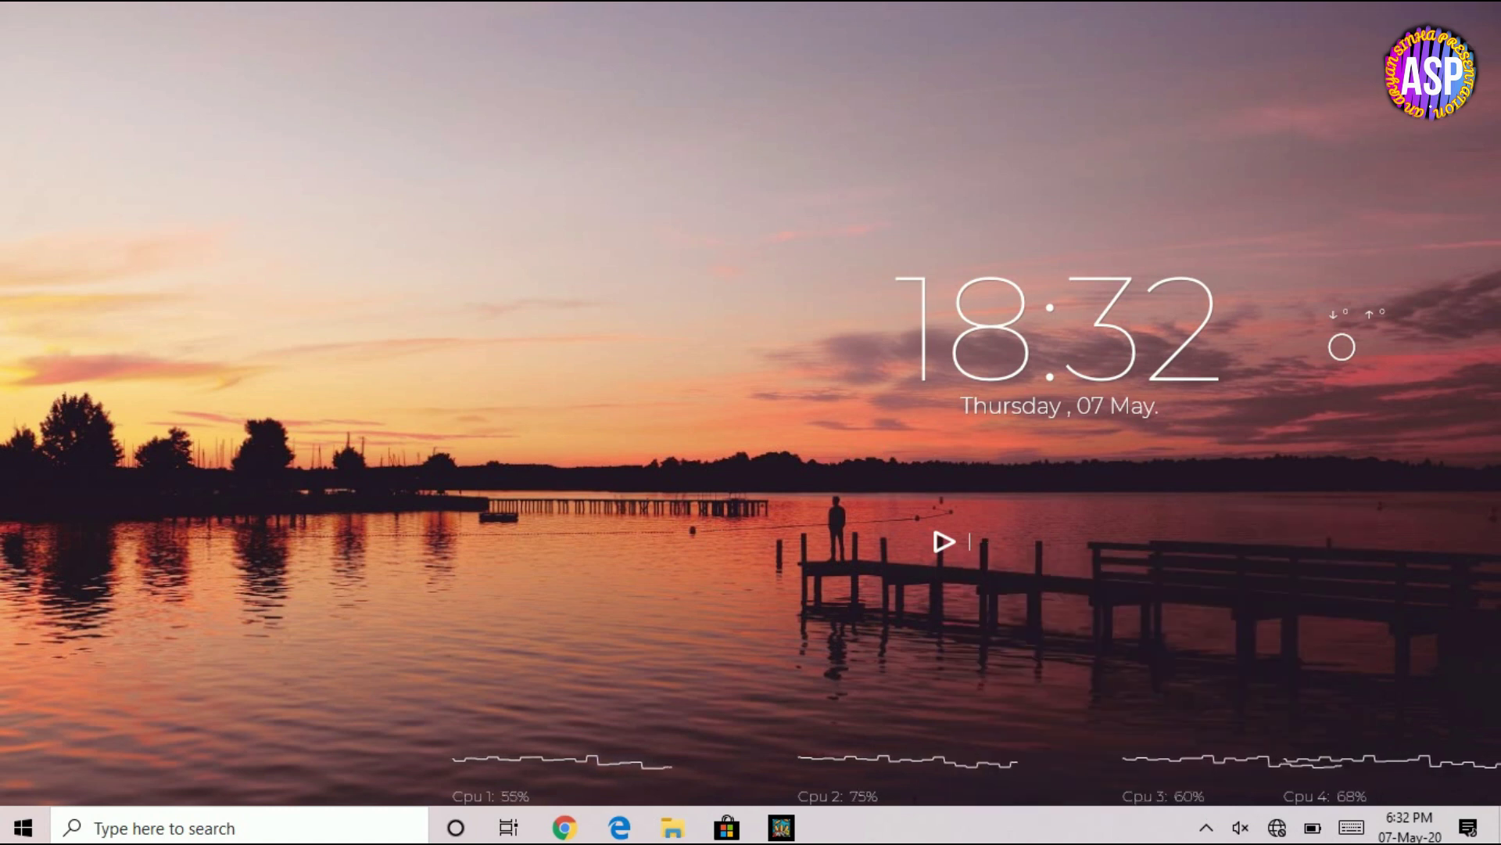
pyautogui.rightClick(863, 573)
pyautogui.rightClick(1138, 563)
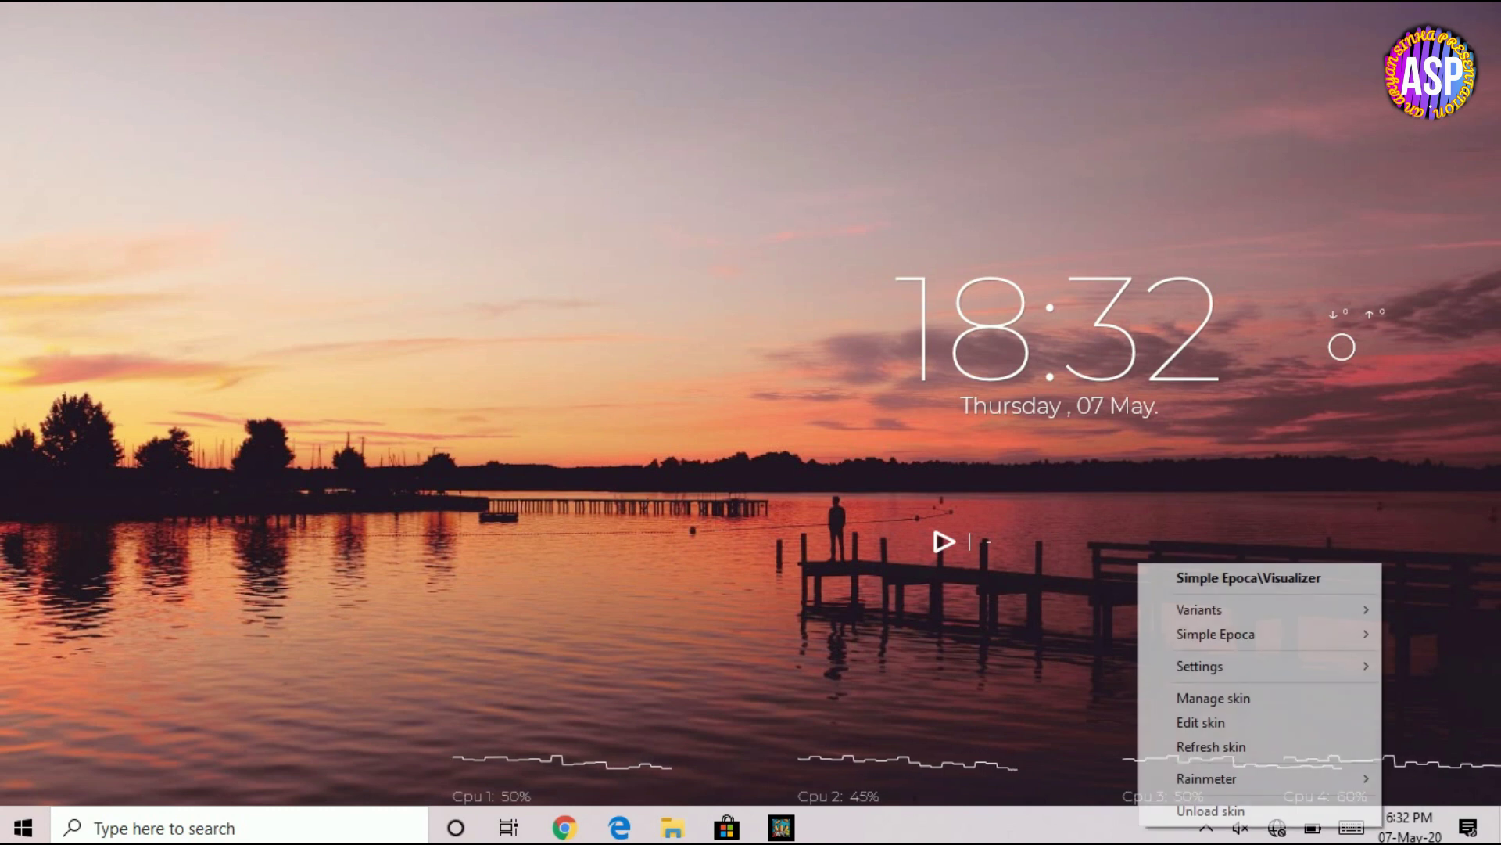
pyautogui.press('Escape')
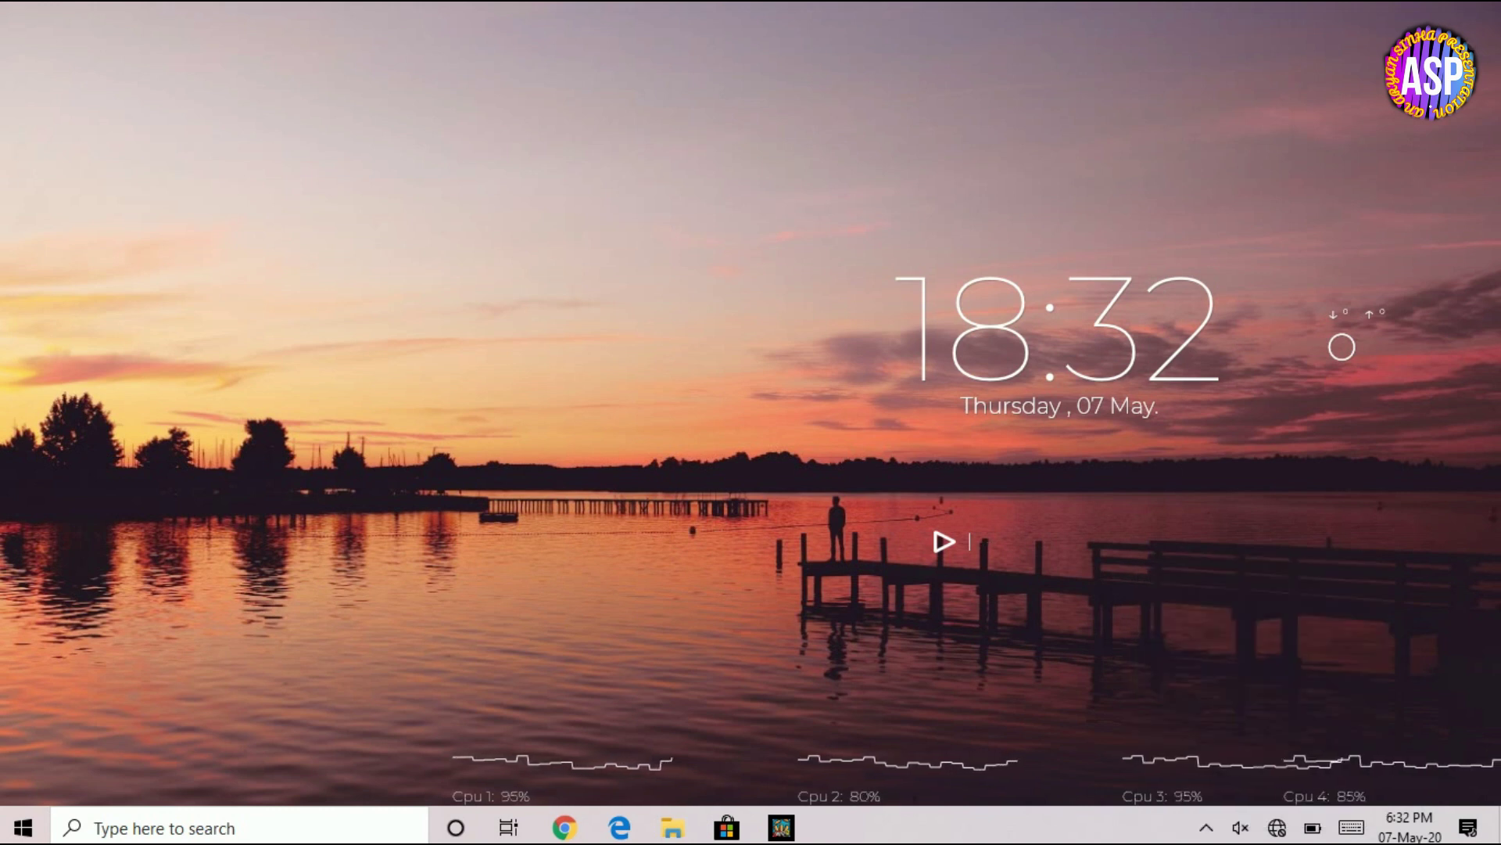
pyautogui.rightClick(948, 556)
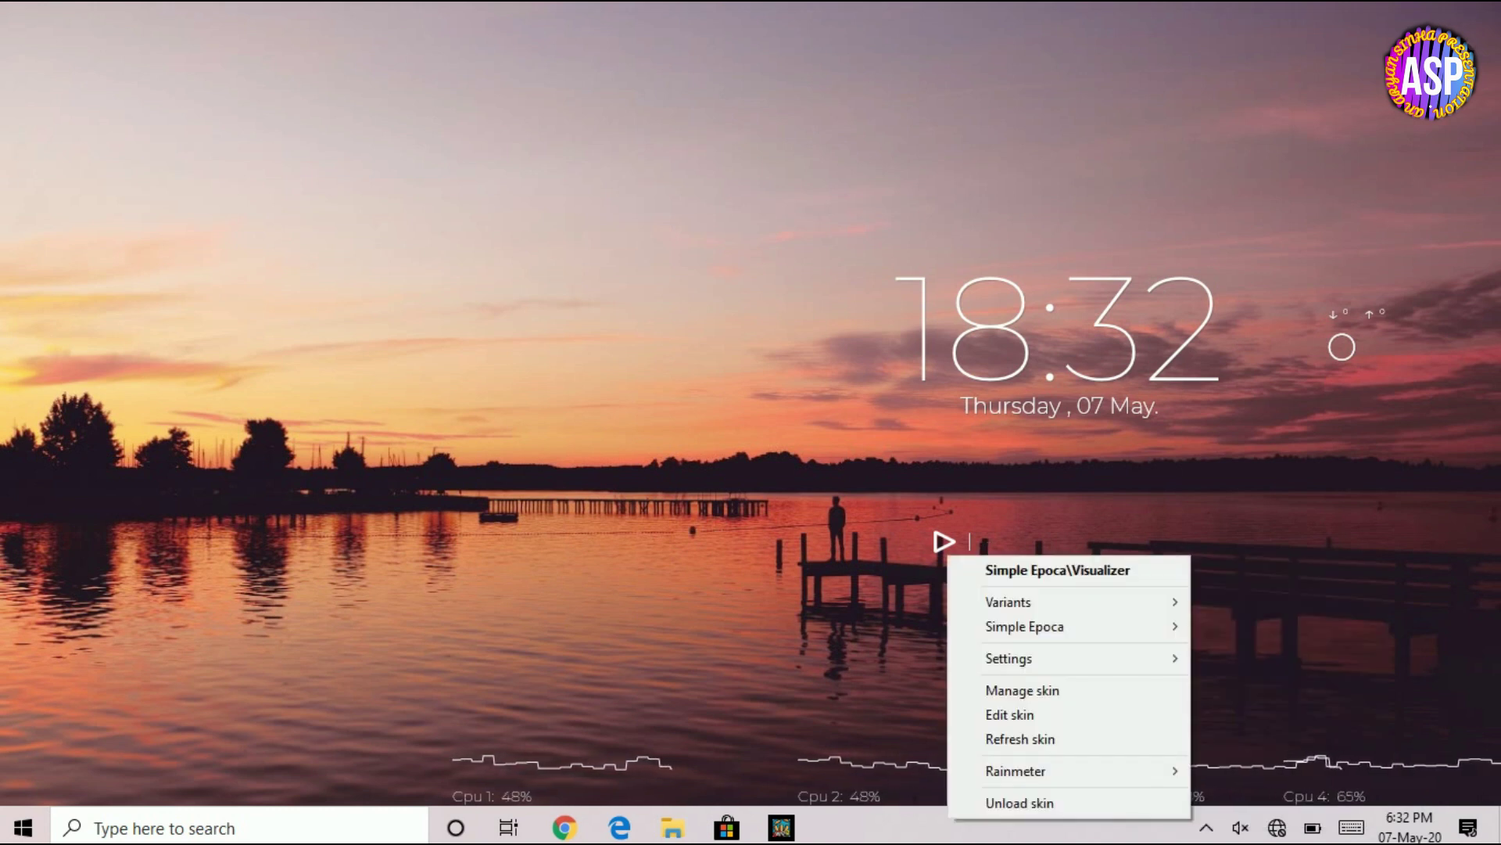
pyautogui.press('Escape')
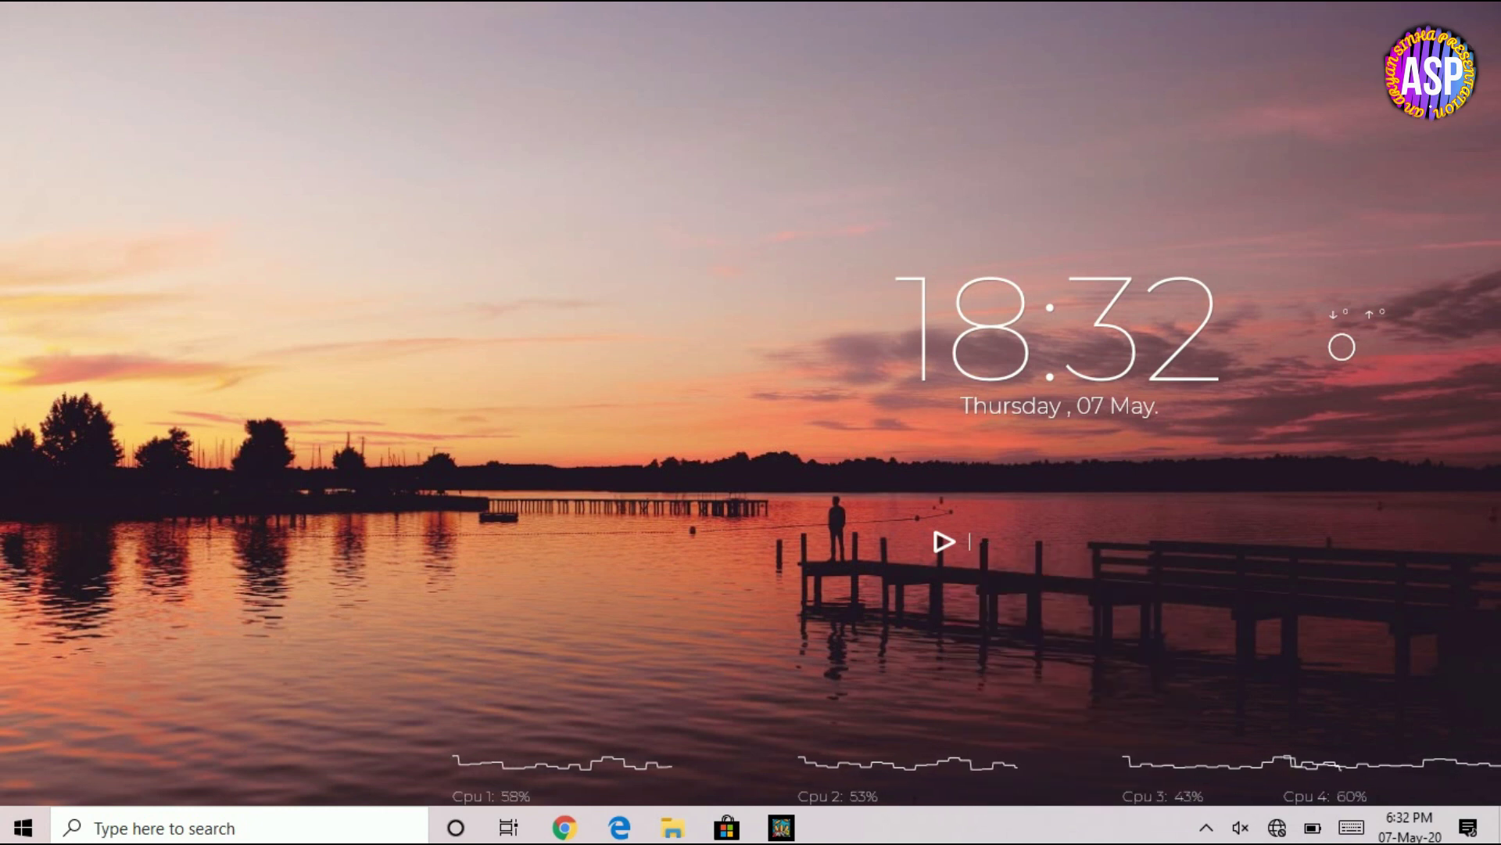
pyautogui.moveTo(1056, 344); pyautogui.dragTo(763, 364)
# Load the Amatical layout in Rainmeter and move its date widget higher on the desktop.
pyautogui.rightClick(711, 342)
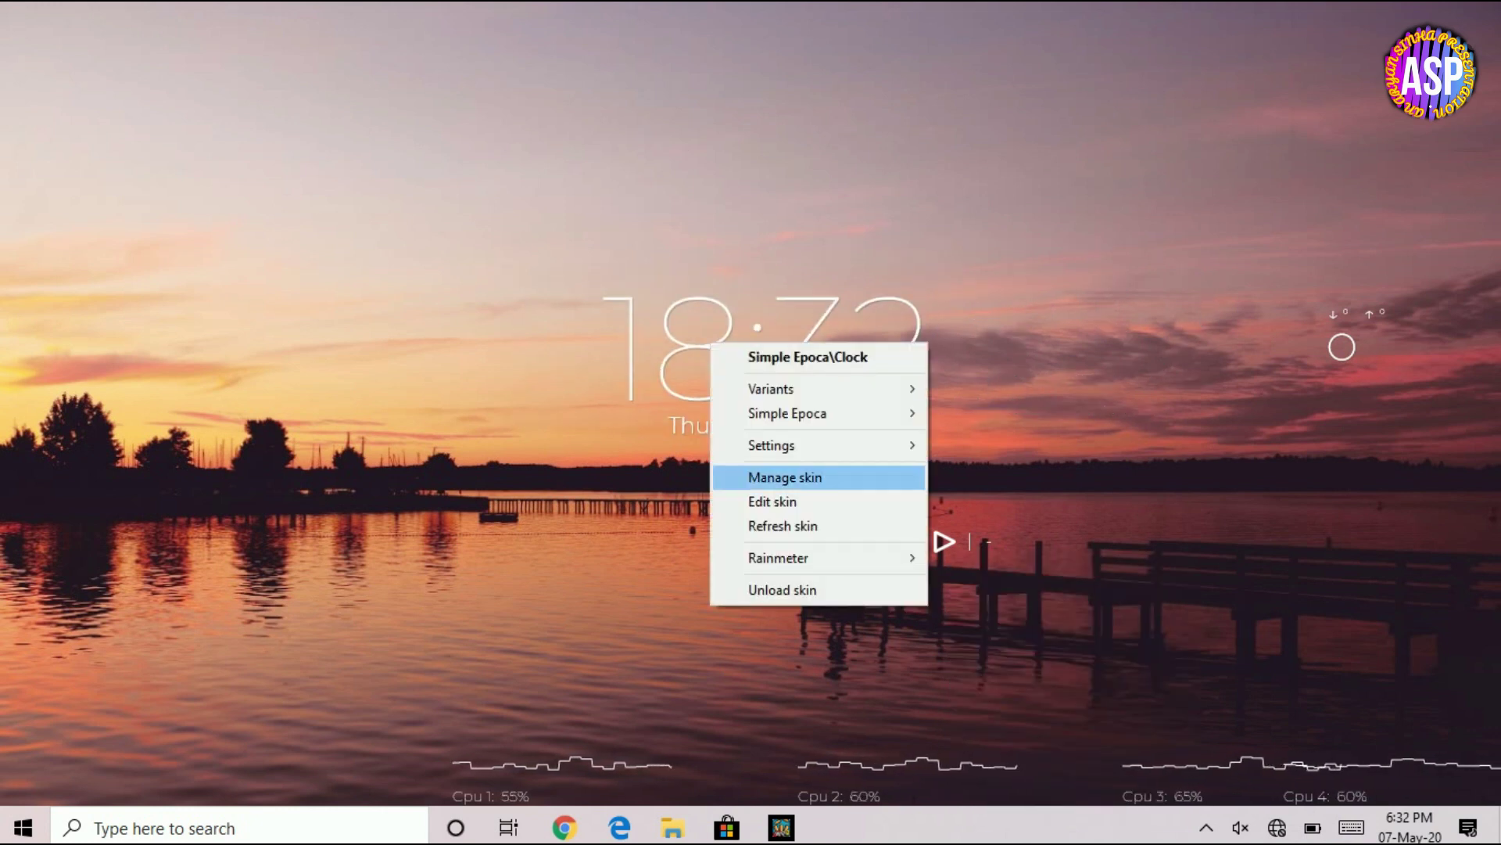
pyautogui.moveTo(782, 558)
pyautogui.moveTo(983, 687)
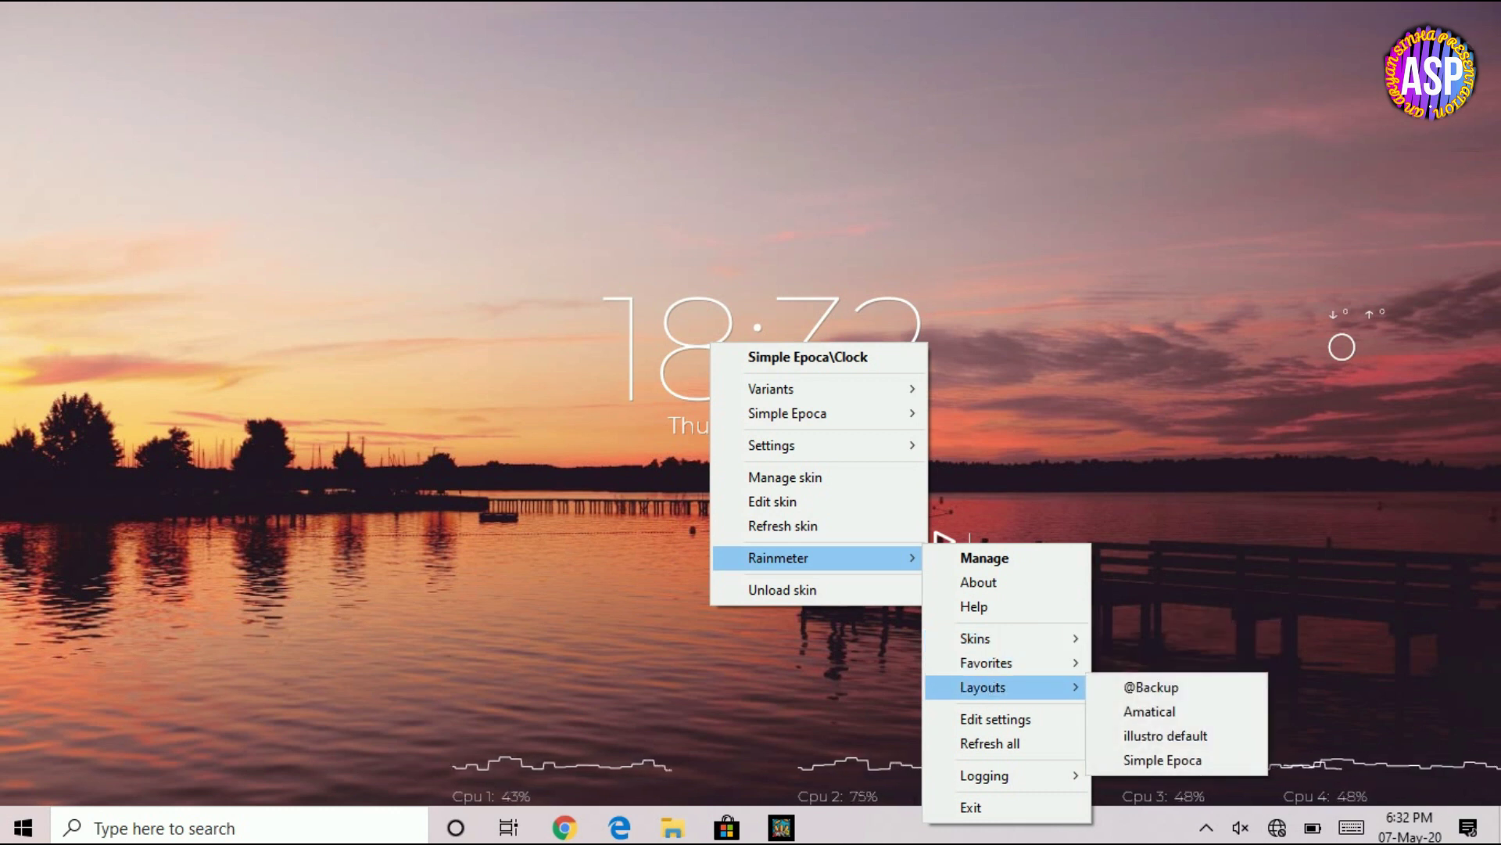
pyautogui.click(1150, 711)
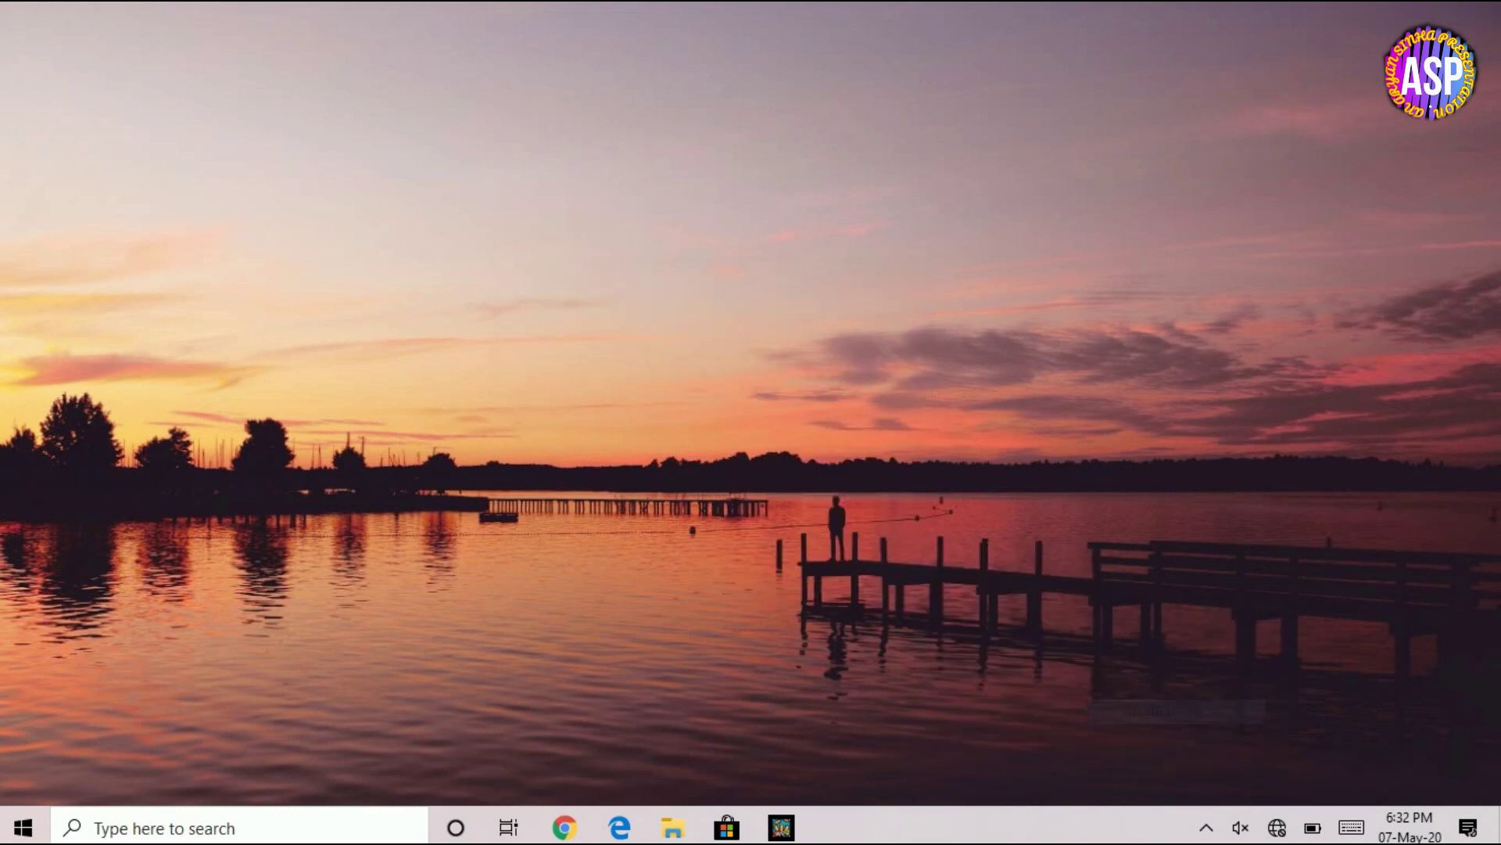
pyautogui.moveTo(804, 422); pyautogui.dragTo(729, 152)
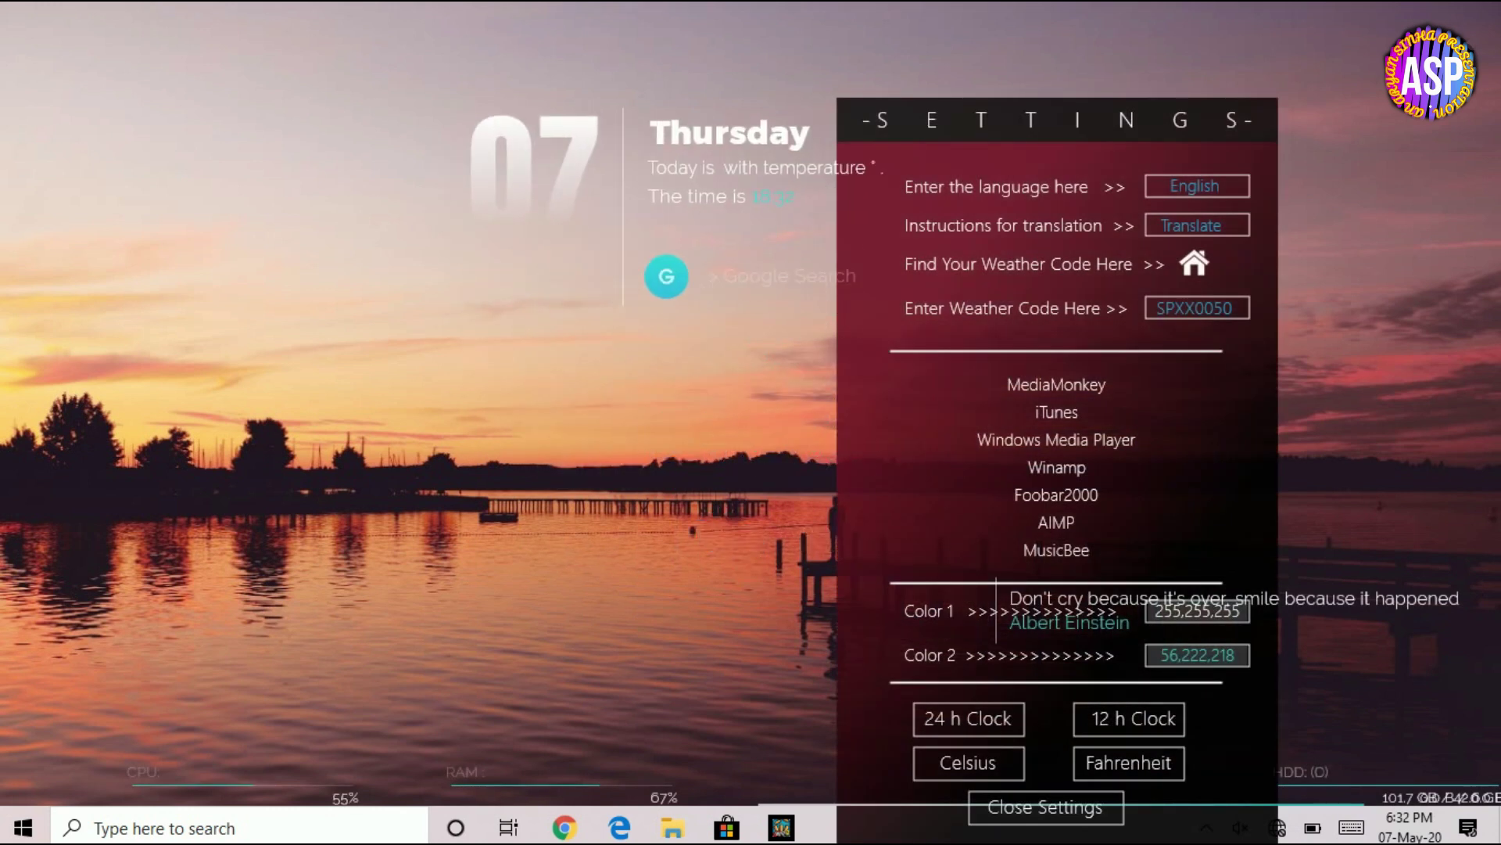
# Unload the Amatical RAM and CPU skins and the extra skins overlapping the HDD (C) meter.
pyautogui.rightClick(555, 778)
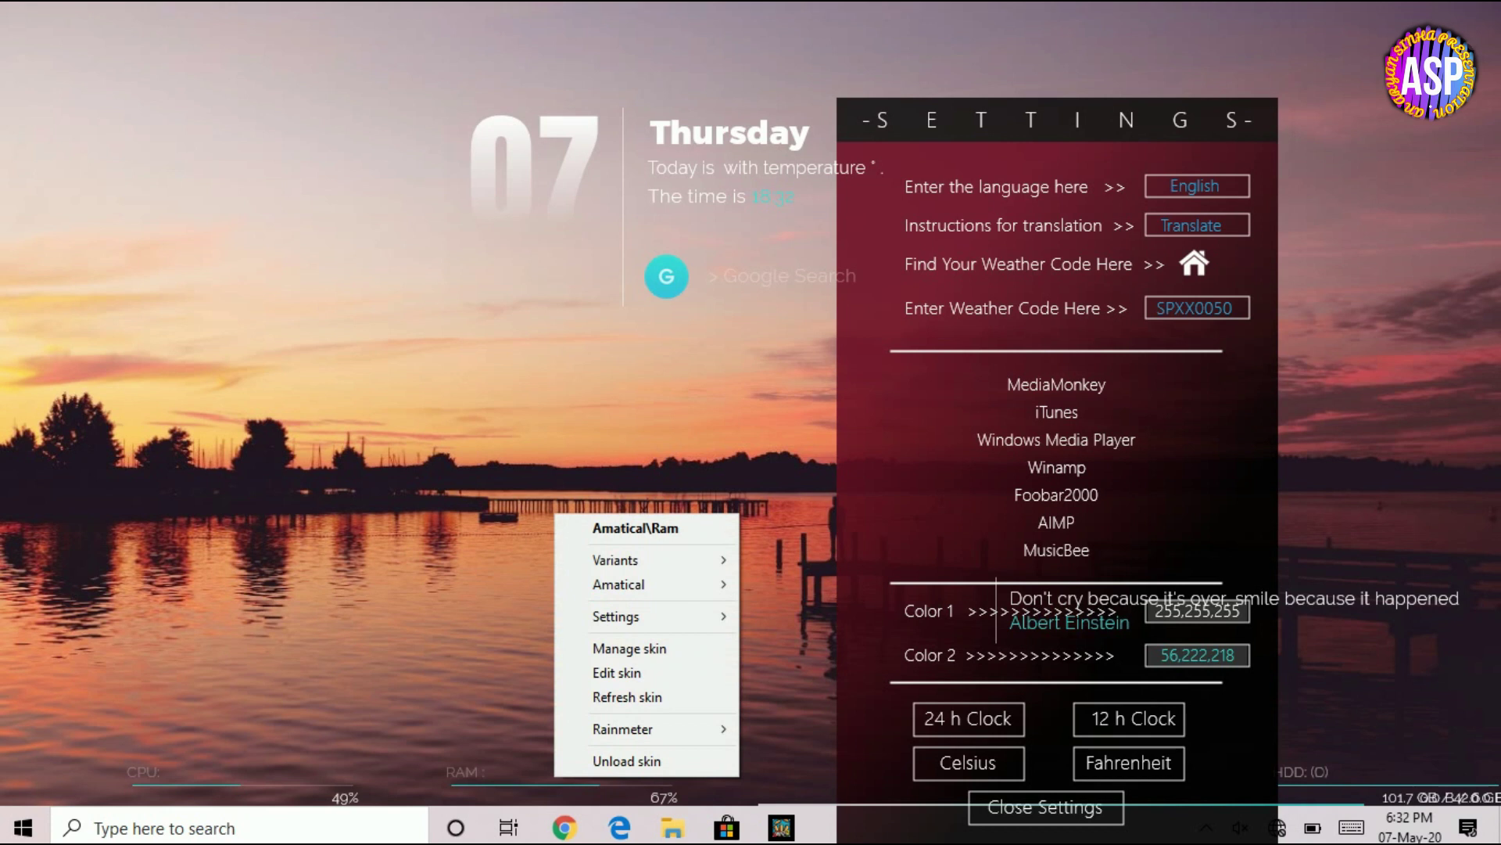
pyautogui.click(626, 761)
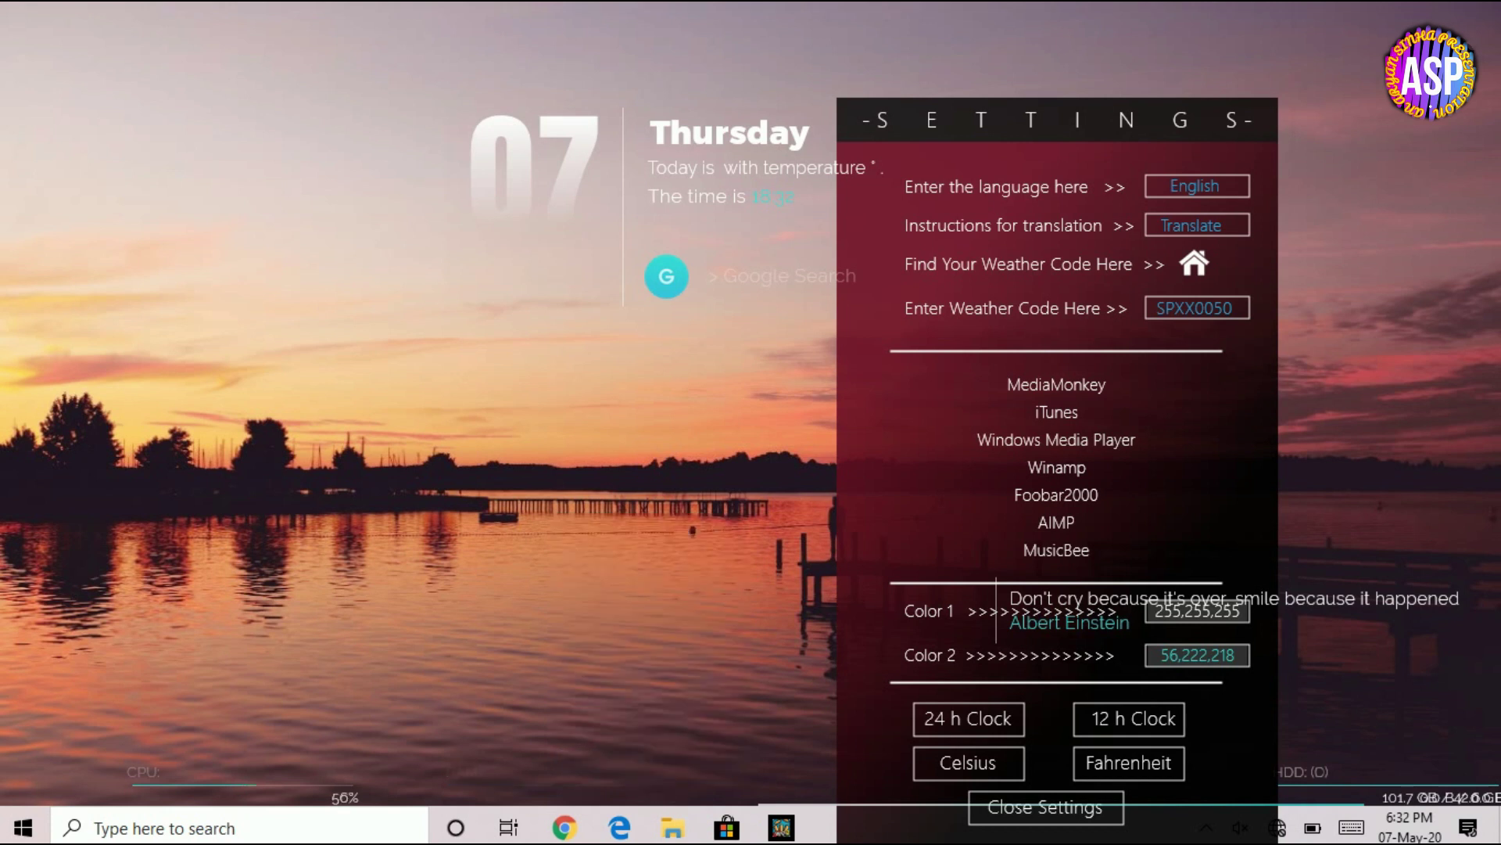
pyautogui.rightClick(339, 782)
pyautogui.click(406, 764)
pyautogui.rightClick(1322, 774)
pyautogui.click(1374, 758)
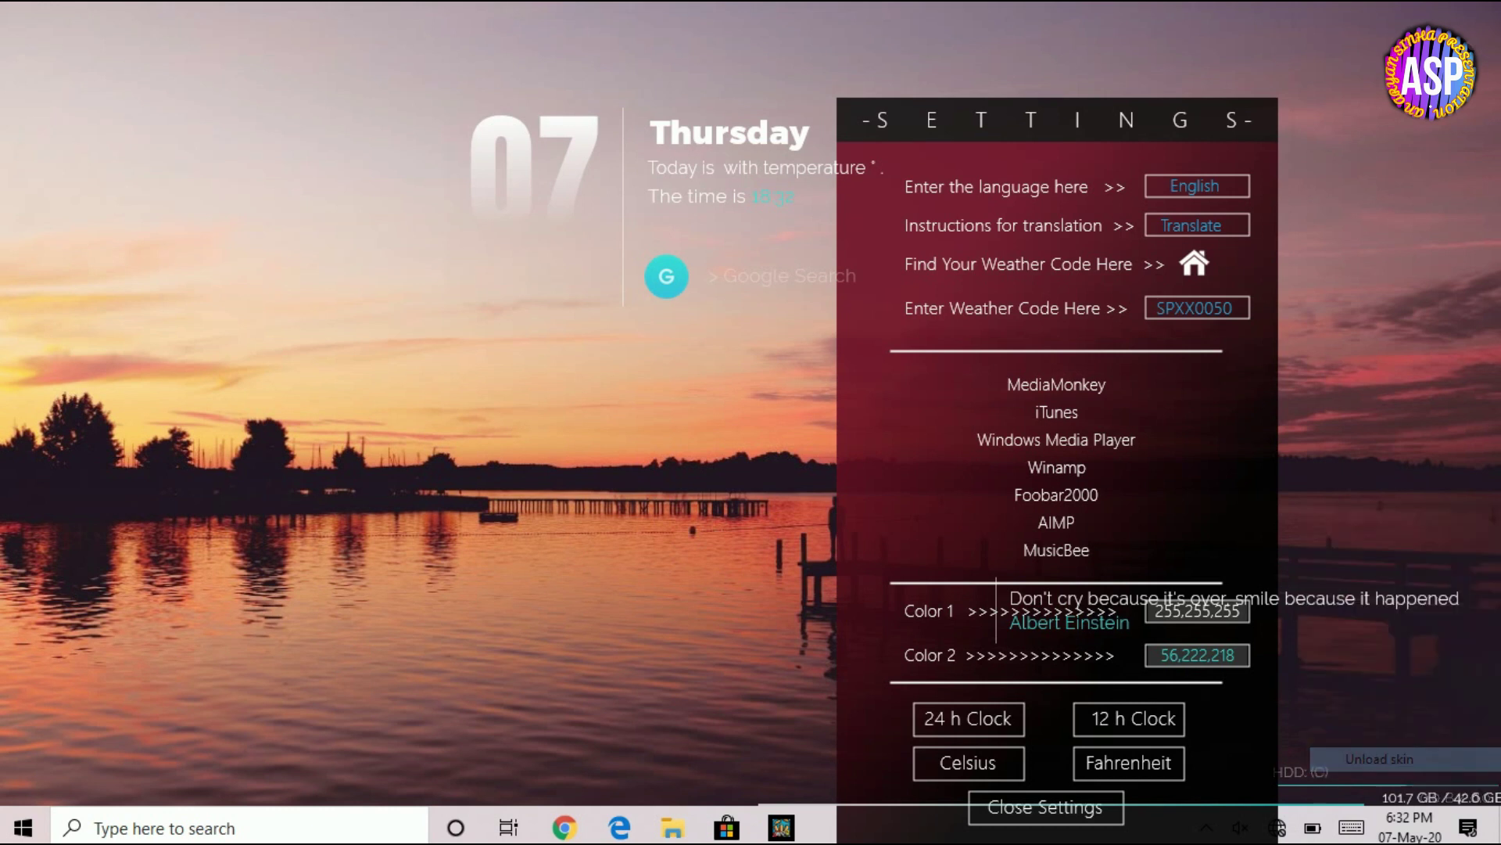
pyautogui.rightClick(1321, 788)
pyautogui.click(1346, 767)
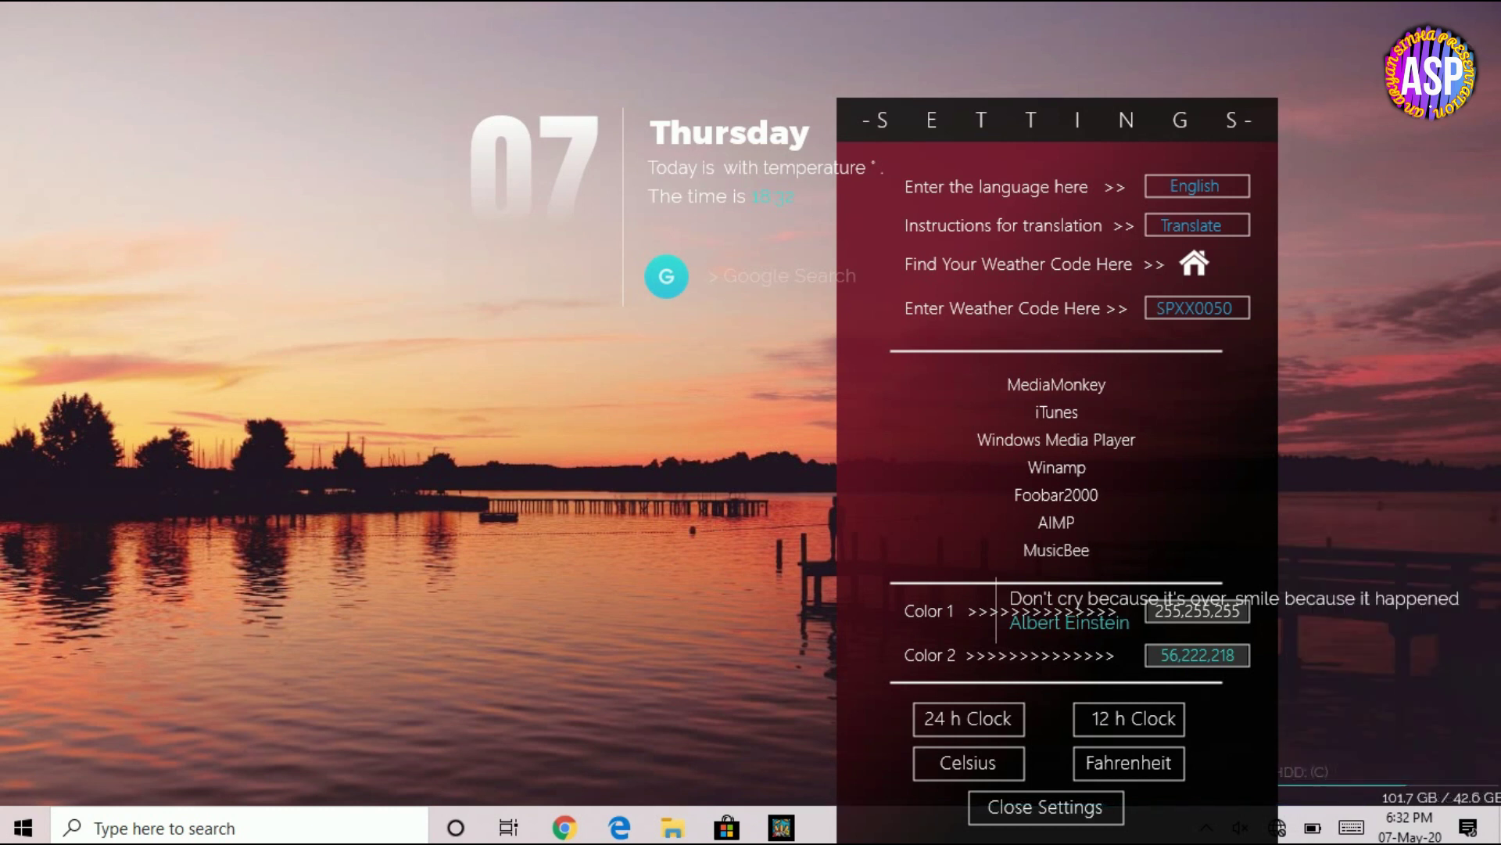
# Move the Amatical settings panel clear of the quote, and open the text colour picker and close it without applying a colour.
pyautogui.moveTo(1057, 120); pyautogui.dragTo(482, 25)
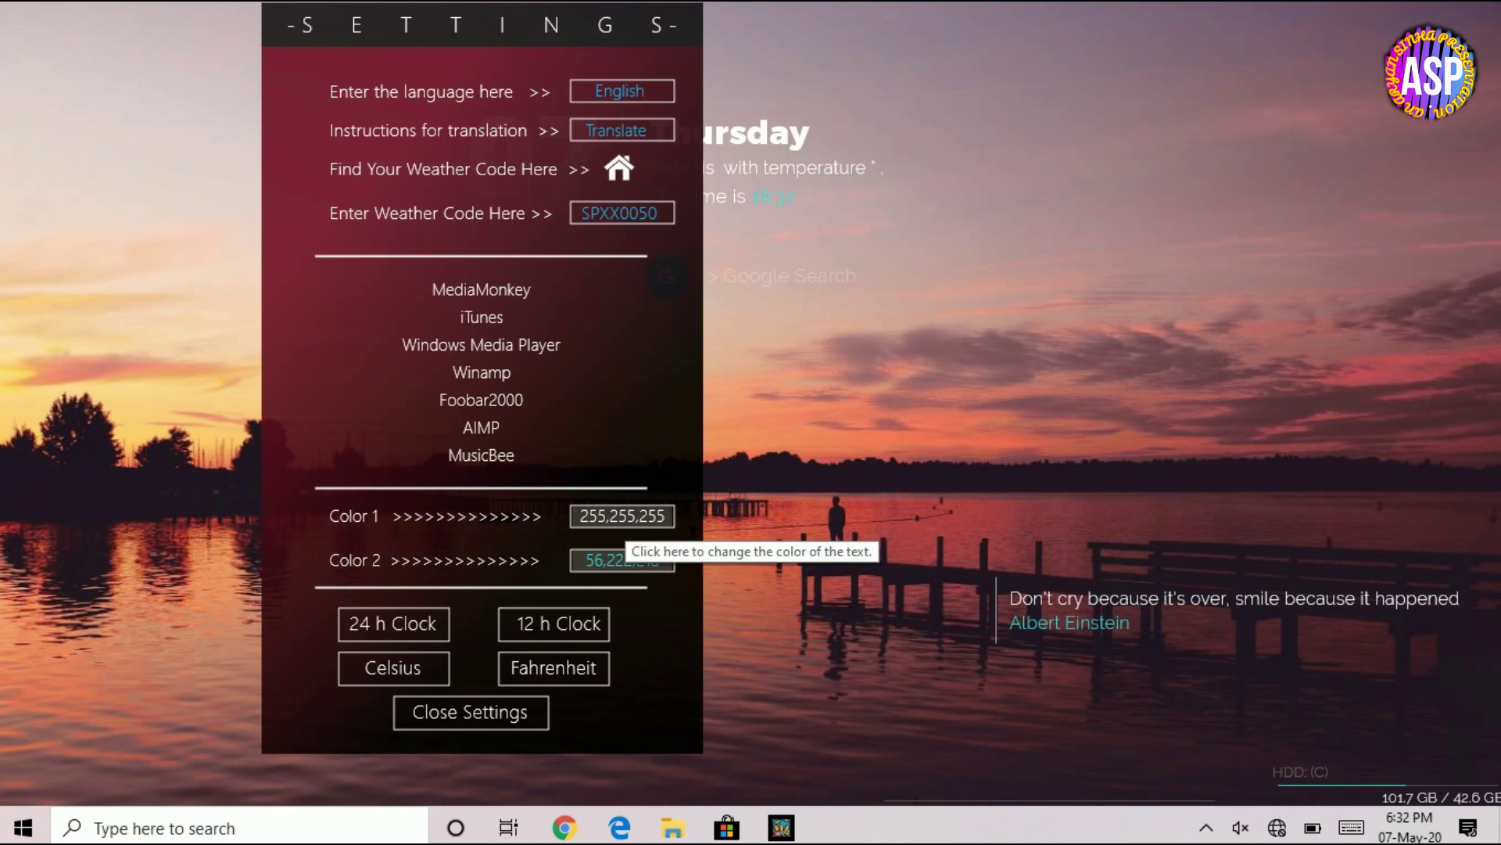
pyautogui.click(617, 560)
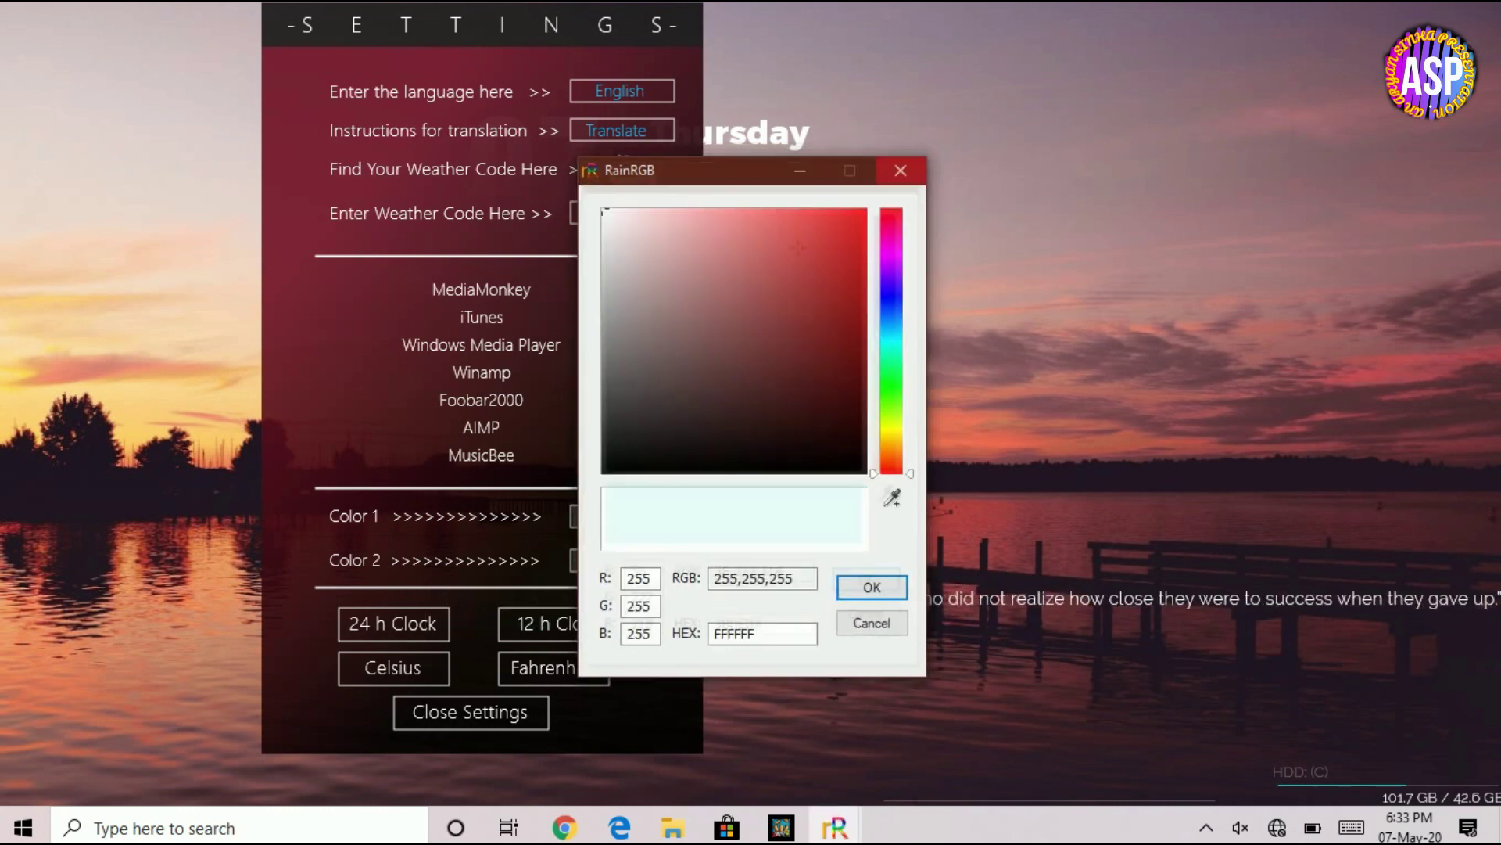
pyautogui.click(899, 171)
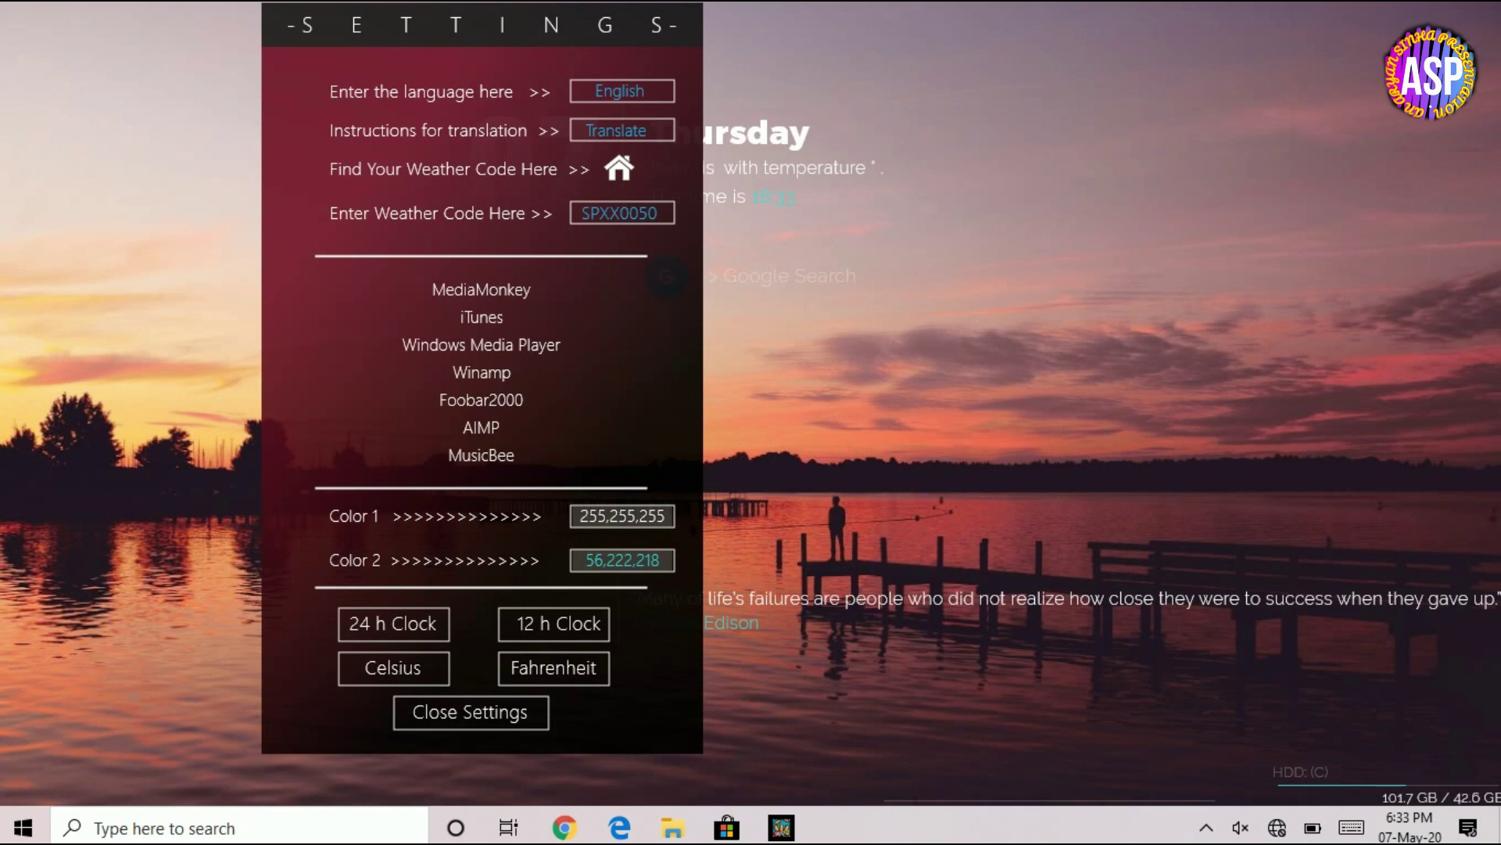
# Set Color 1 of the Amatical skins to black (0,0,0) and move the quote to the desktop's upper-left corner.
pyautogui.click(618, 517)
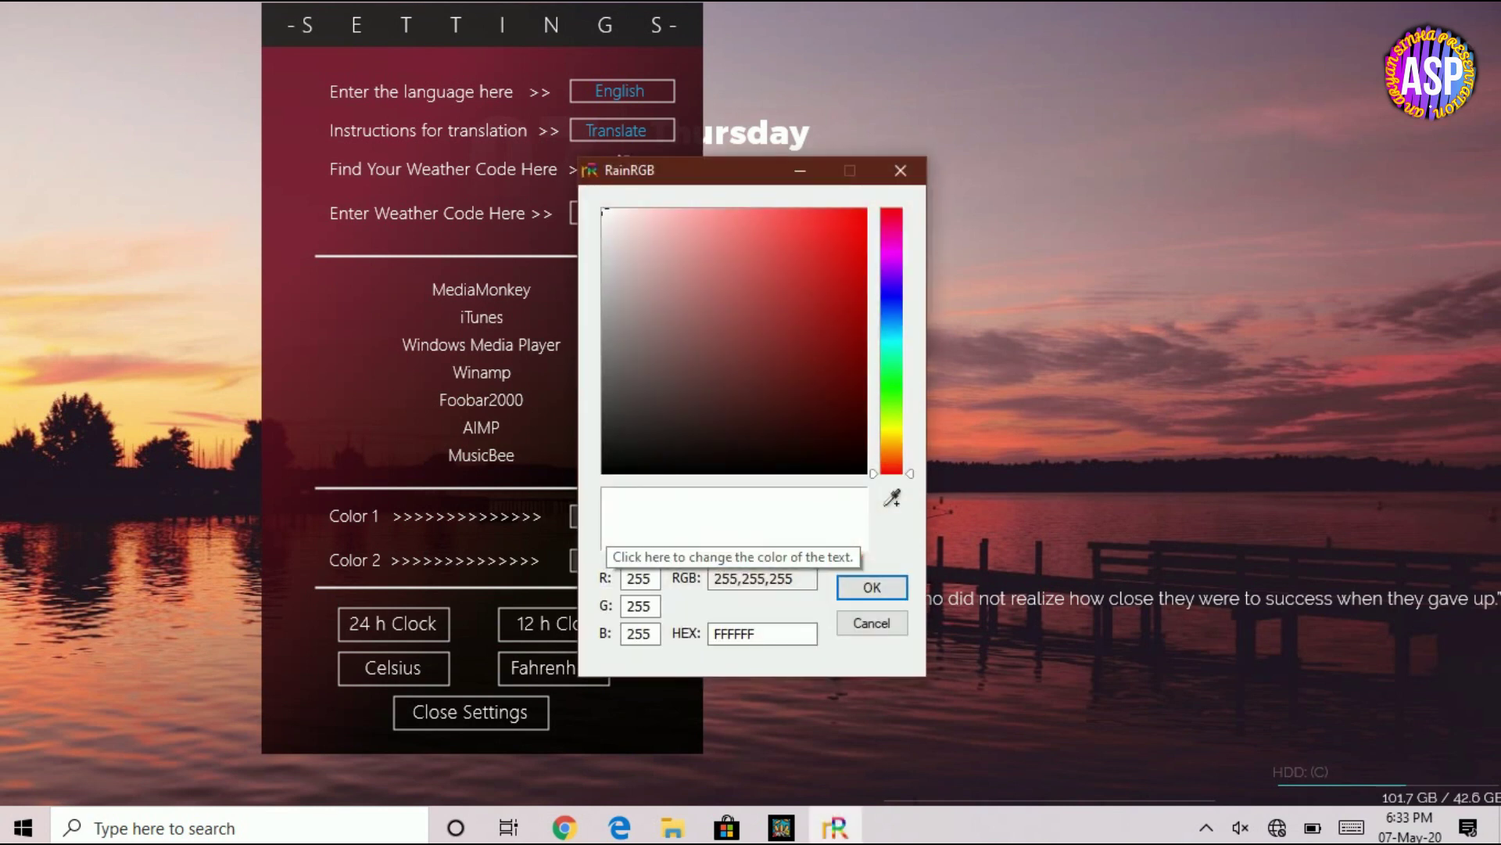
pyautogui.moveTo(604, 211)
pyautogui.mouseDown()
pyautogui.moveTo(626, 396)
pyautogui.moveTo(612, 469)
pyautogui.mouseUp()
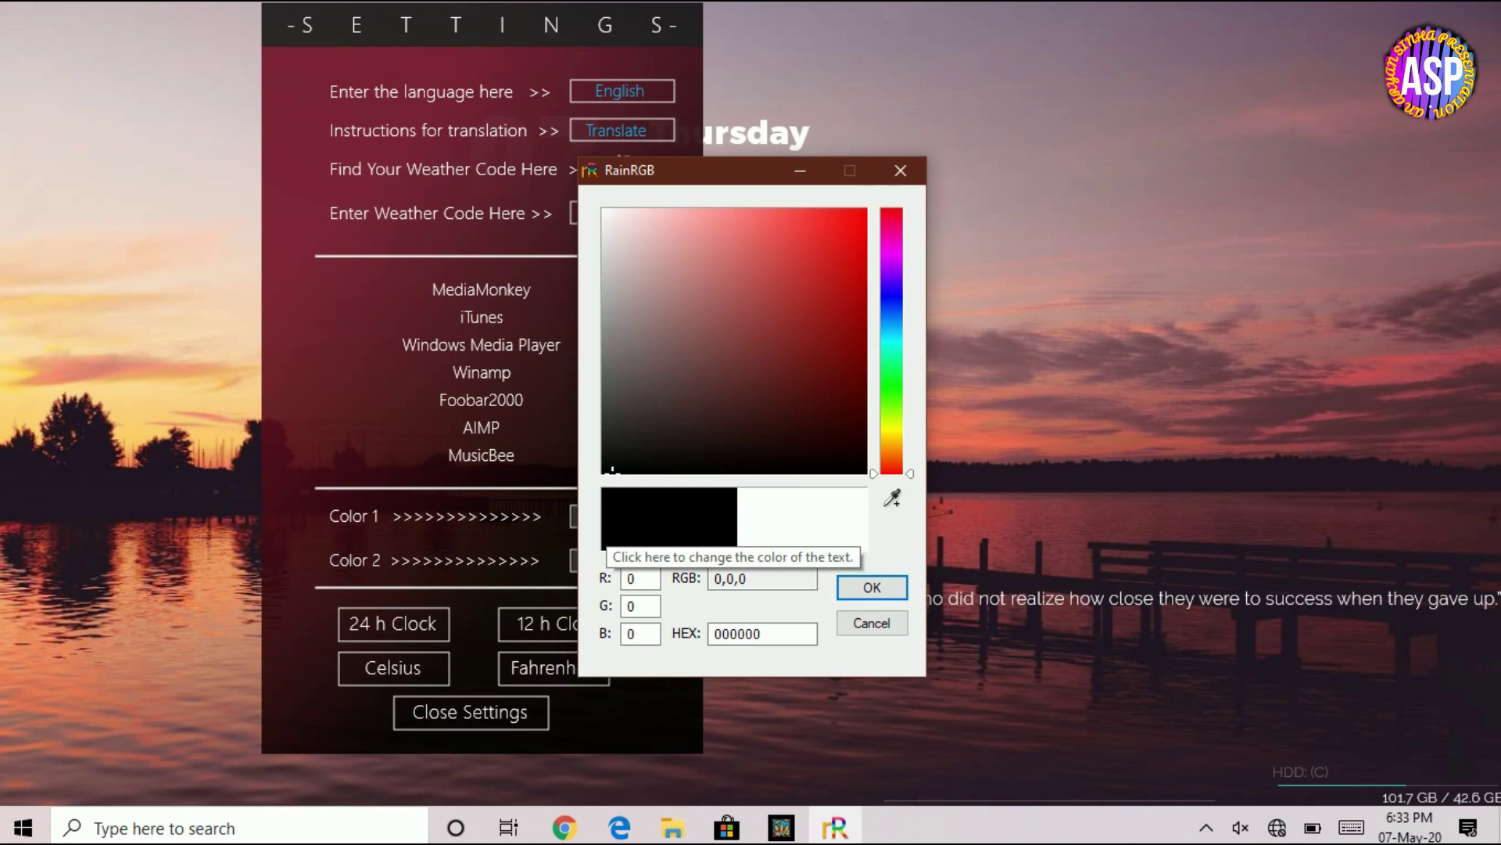
pyautogui.click(871, 586)
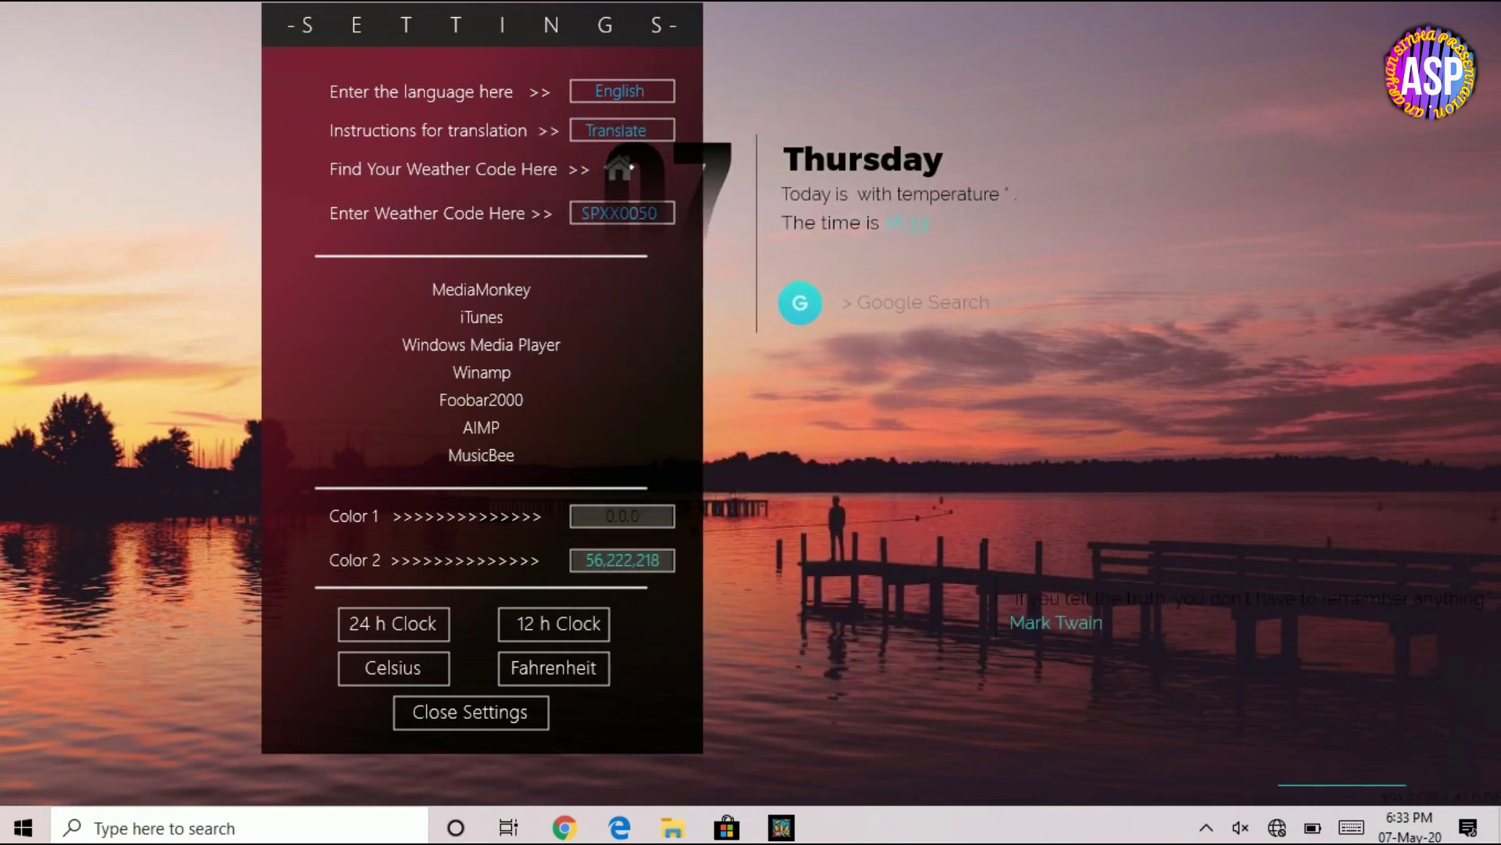
pyautogui.moveTo(1095, 608); pyautogui.dragTo(127, 58)
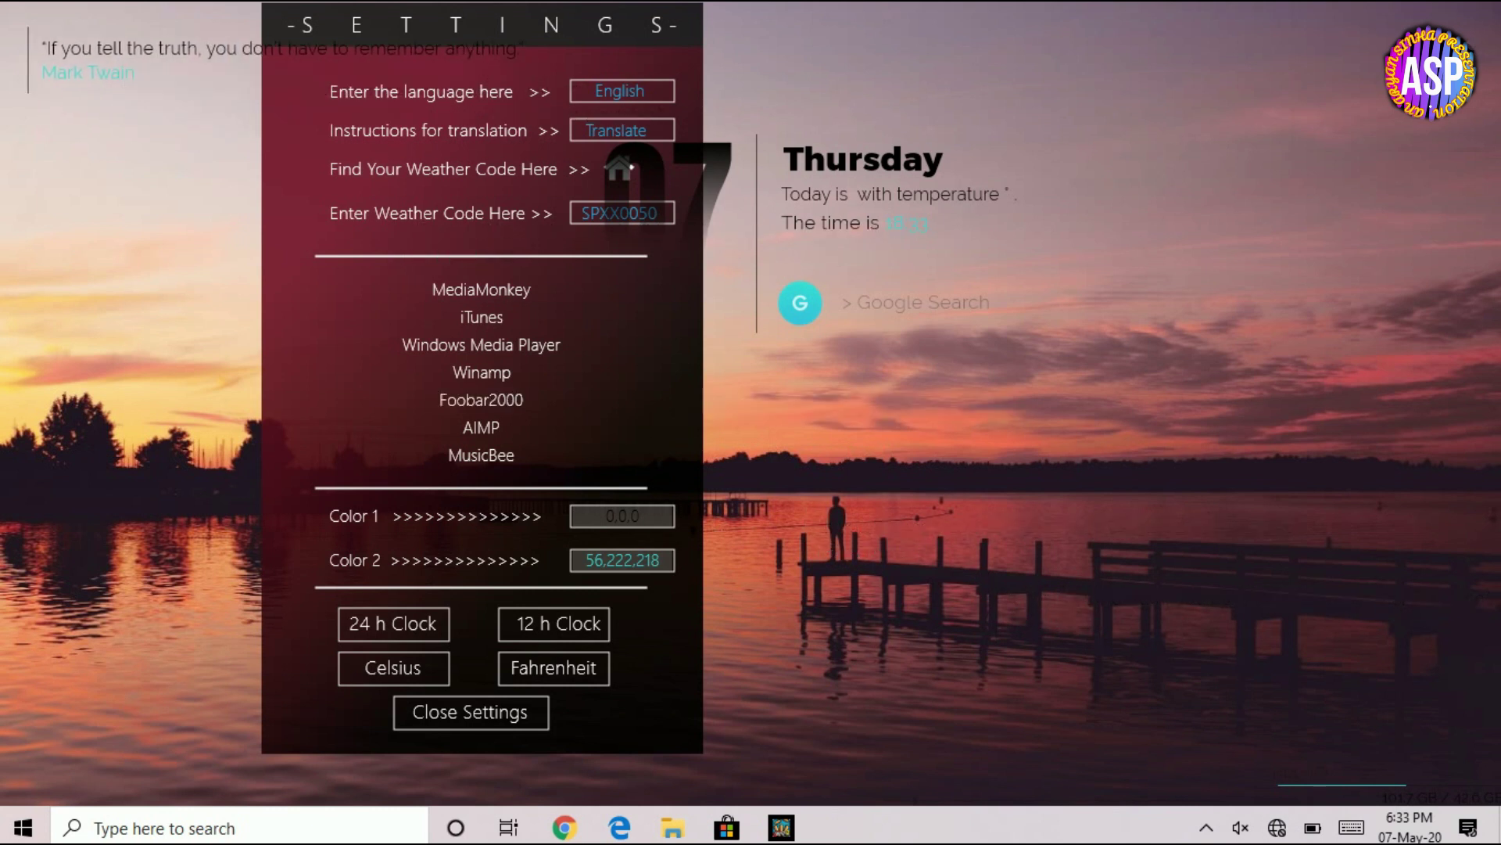
# Turn on automatic hiding of the taskbar in desktop mode, and close the Amatical settings panel.
pyautogui.rightClick(937, 824)
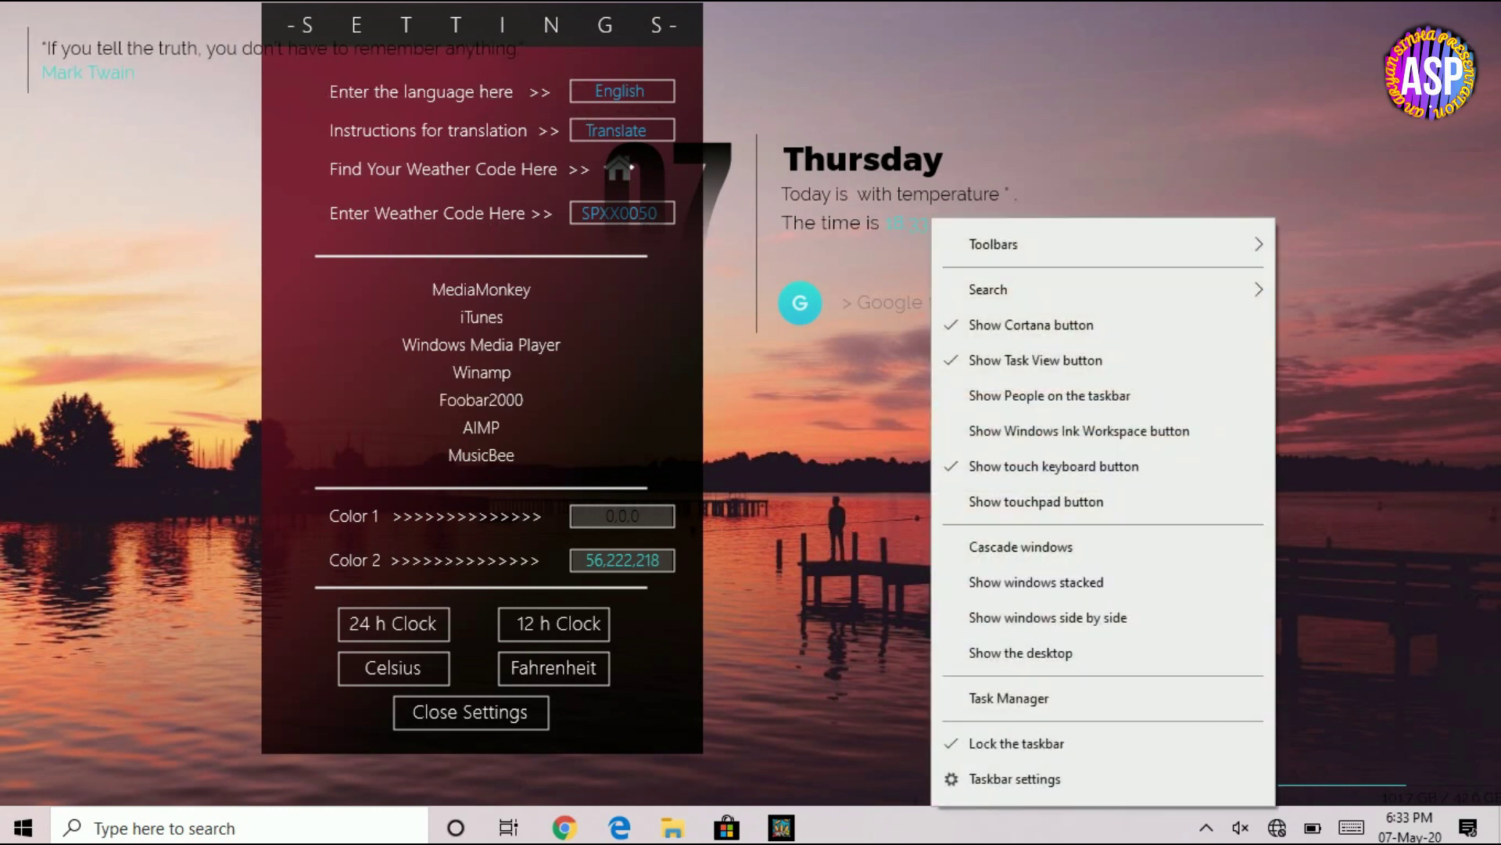
pyautogui.click(1016, 778)
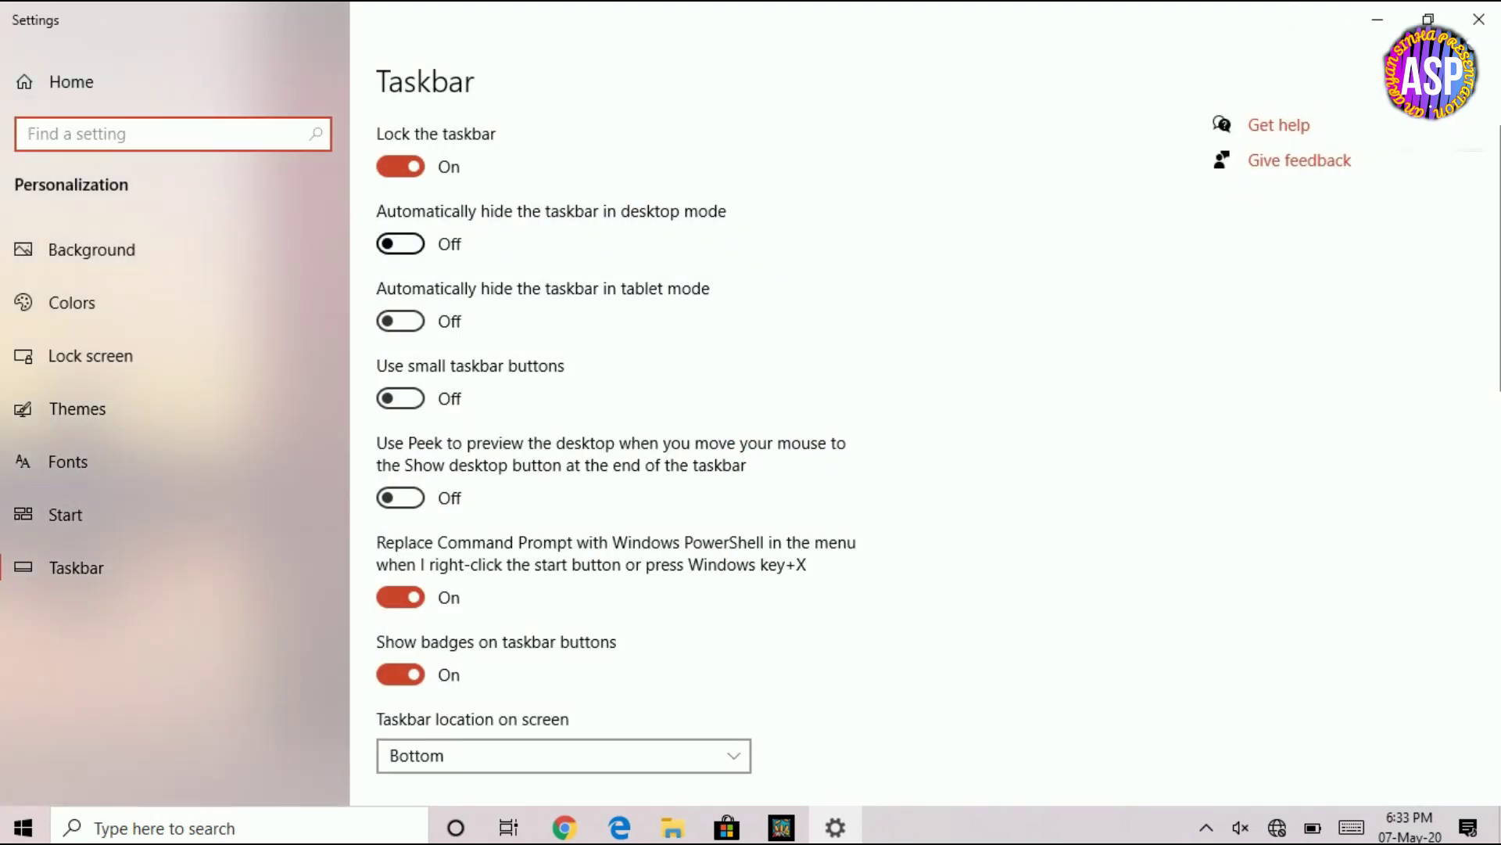
pyautogui.click(400, 243)
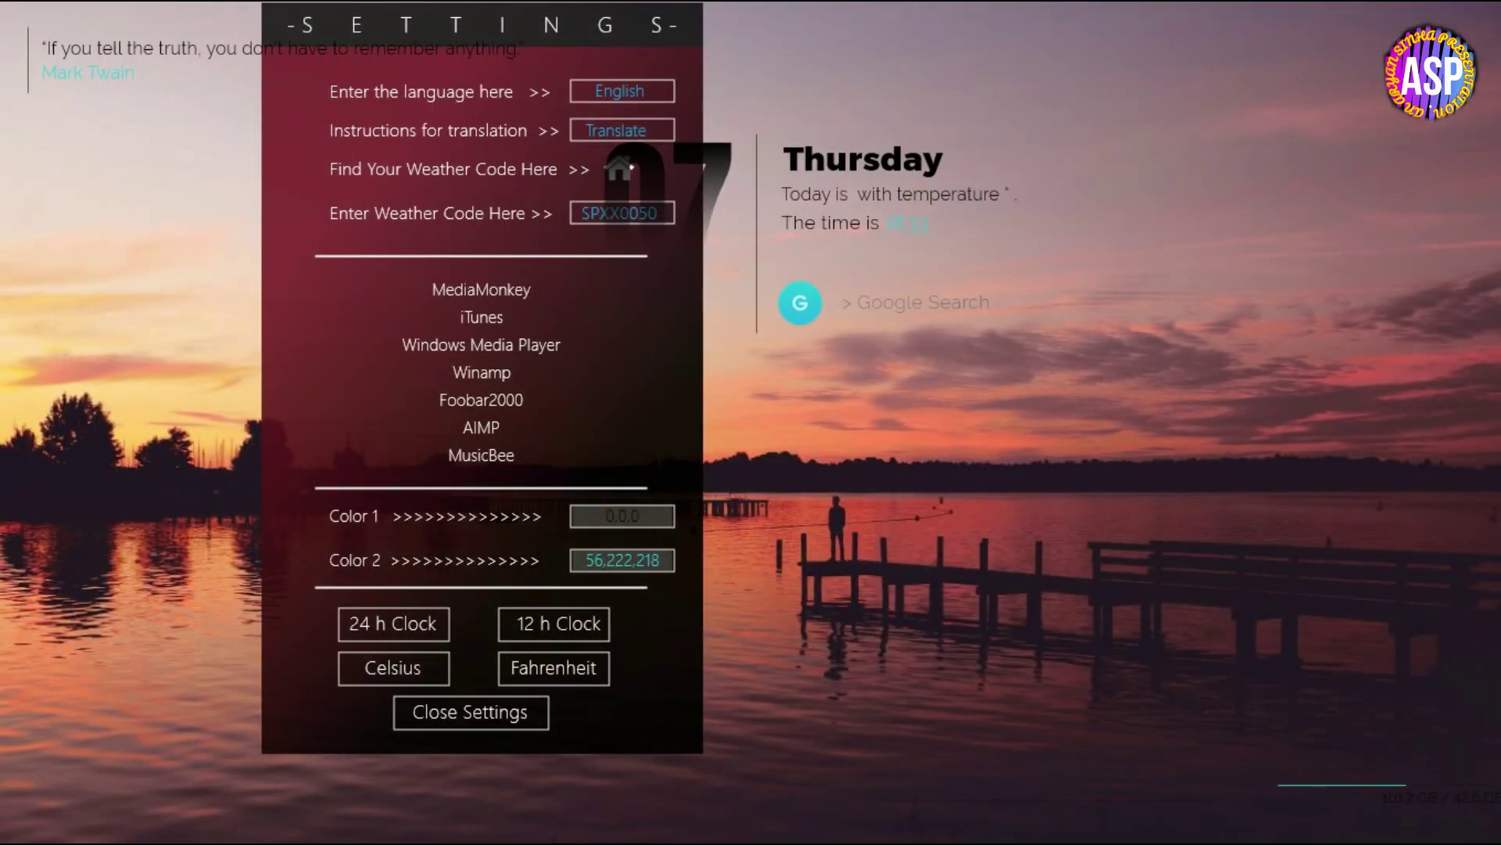
pyautogui.click(470, 711)
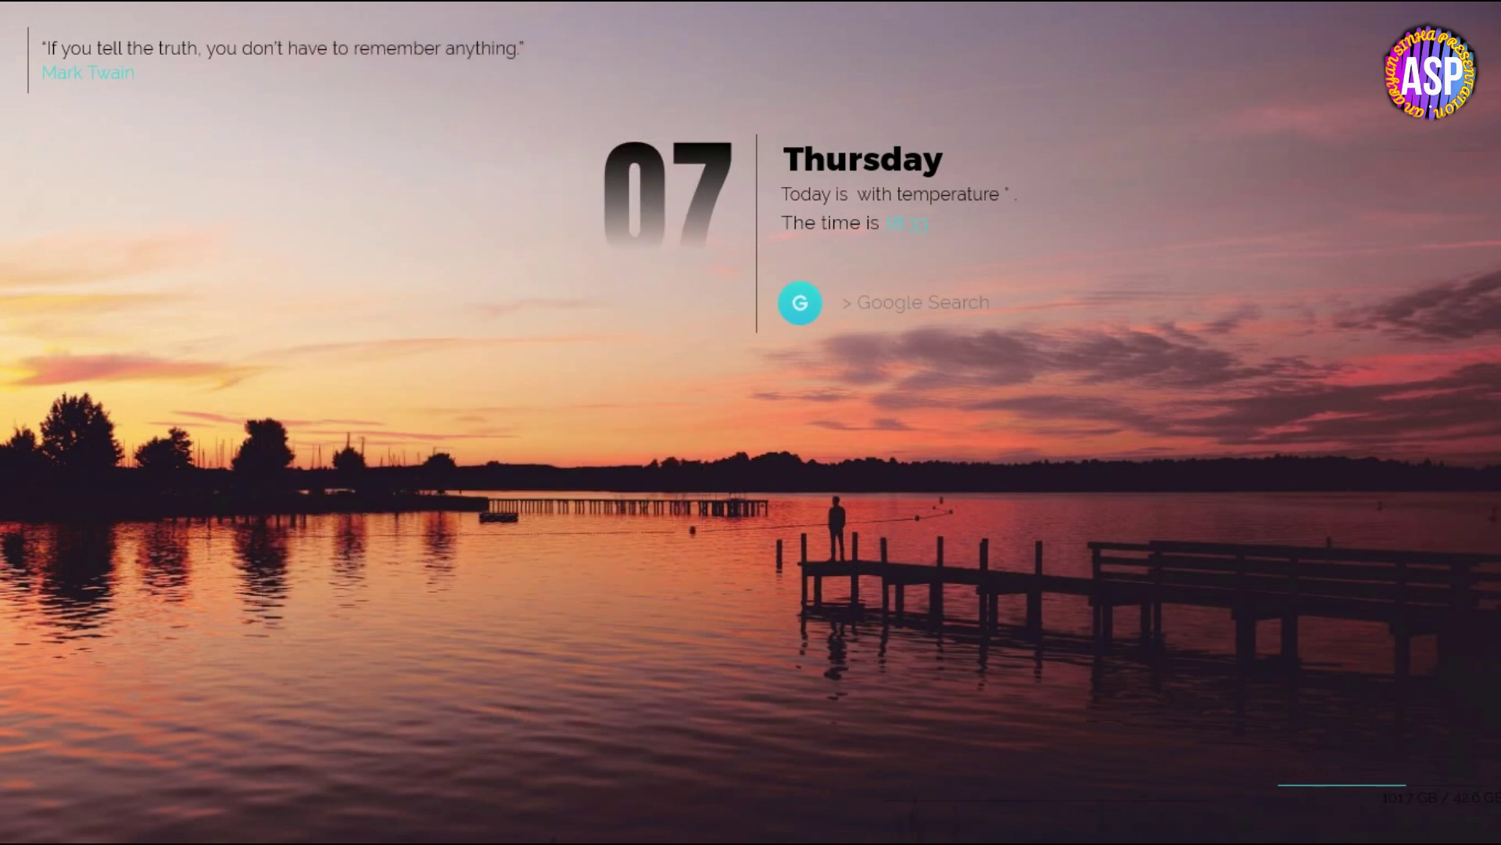
# Load the dock skin with the shortcut icons in Rainmeter and place it centred along the desktop's lower edge.
pyautogui.rightClick(782, 265)
pyautogui.moveTo(868, 478)
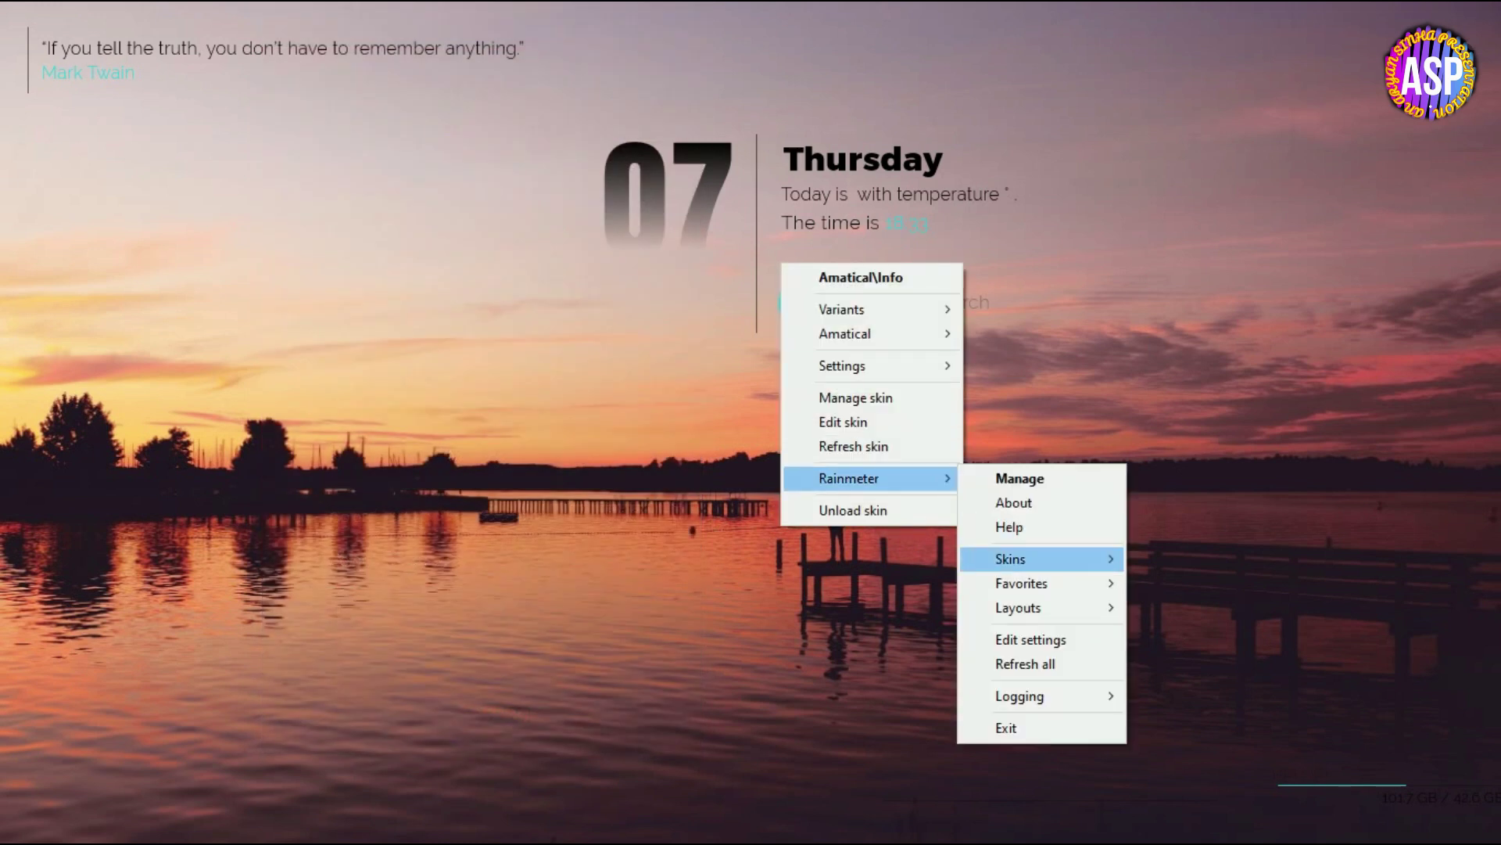
pyautogui.moveTo(1017, 558)
pyautogui.moveTo(1198, 663)
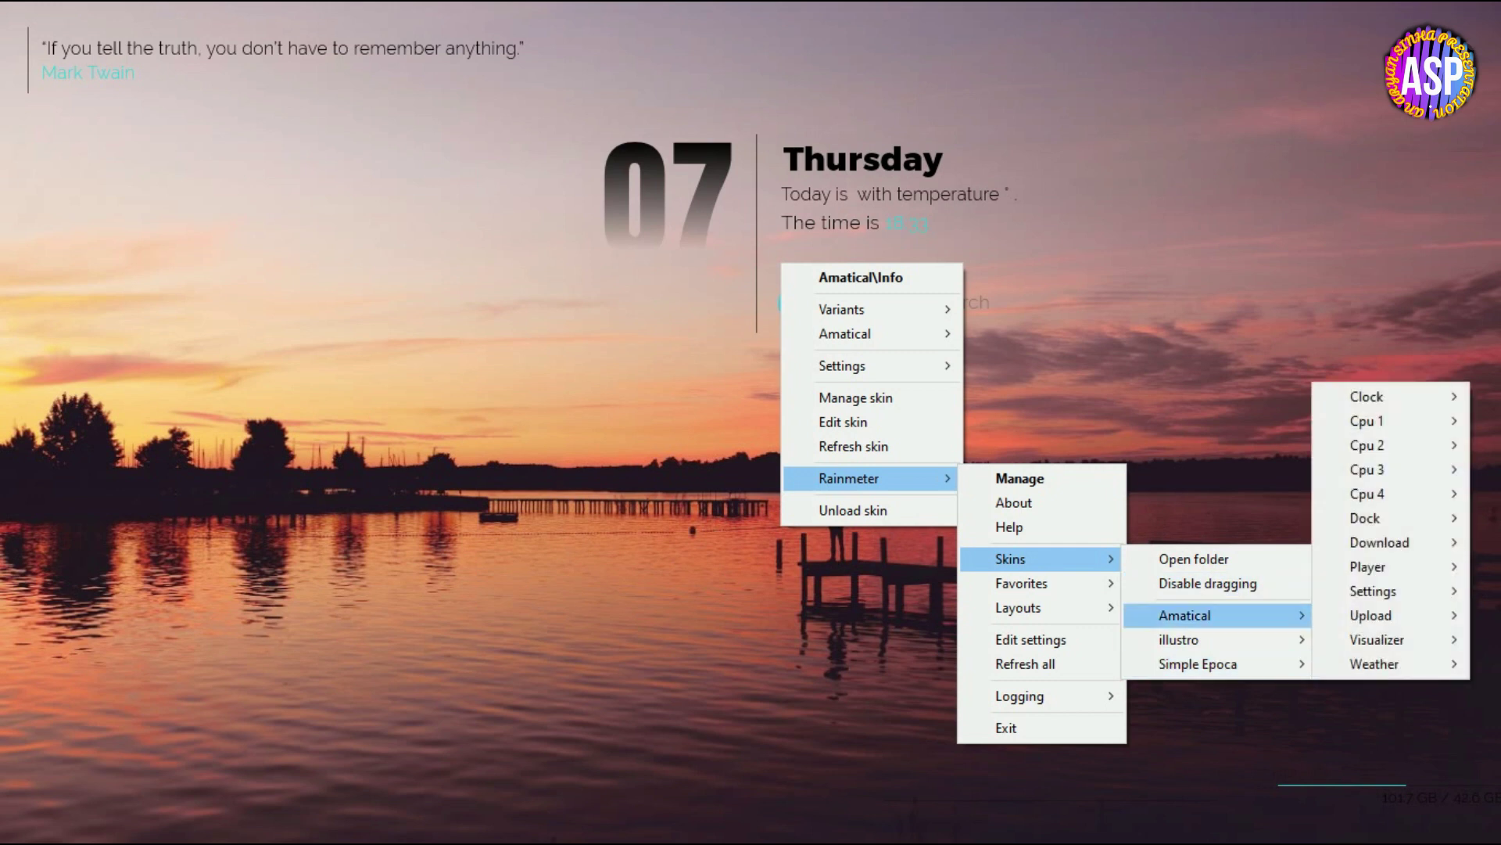
pyautogui.moveTo(1365, 518)
pyautogui.click(1230, 518)
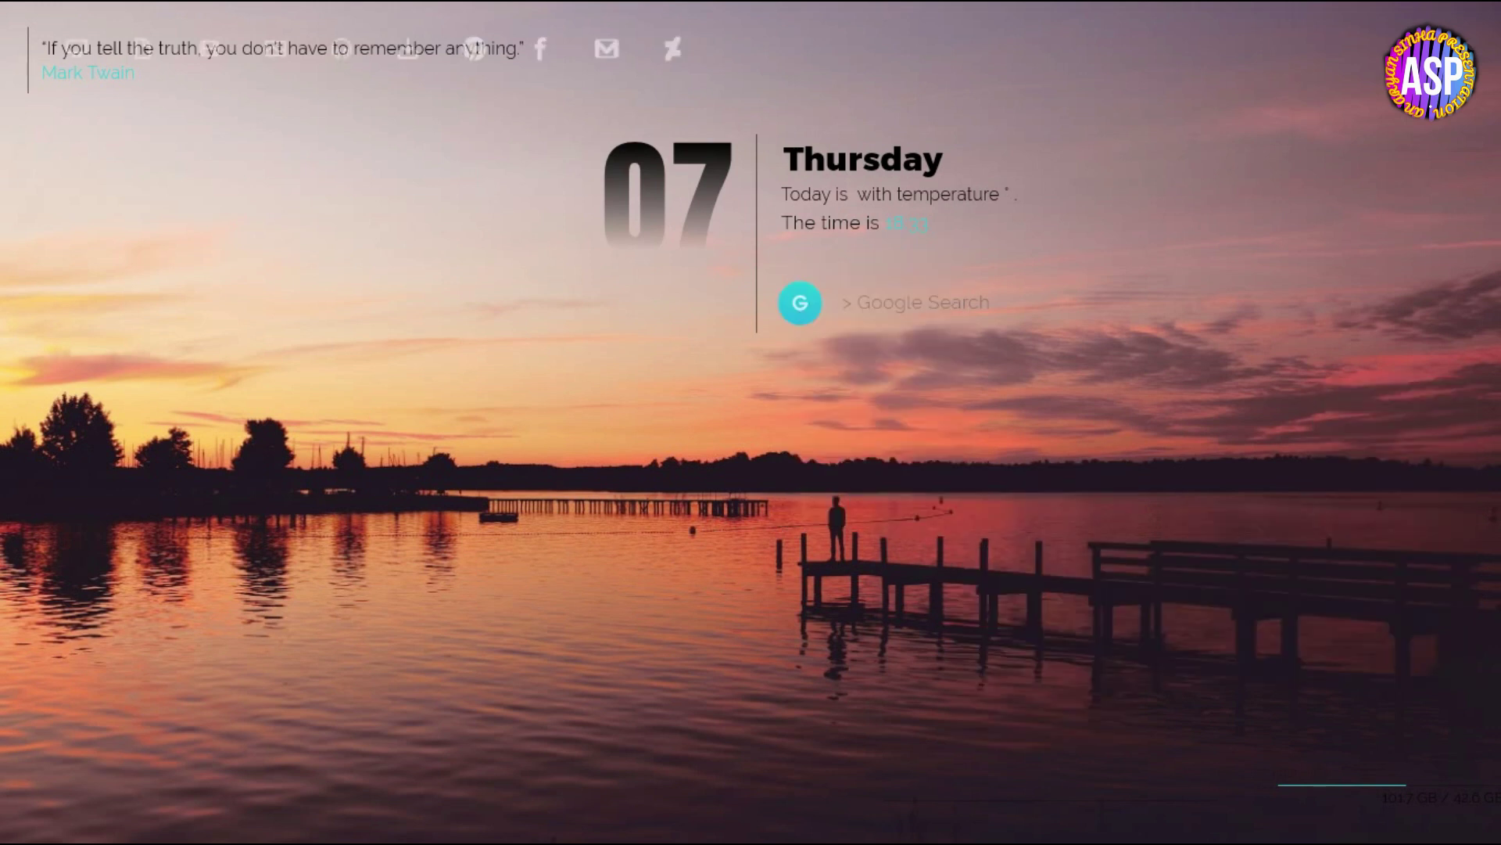
pyautogui.moveTo(609, 50); pyautogui.dragTo(1018, 781)
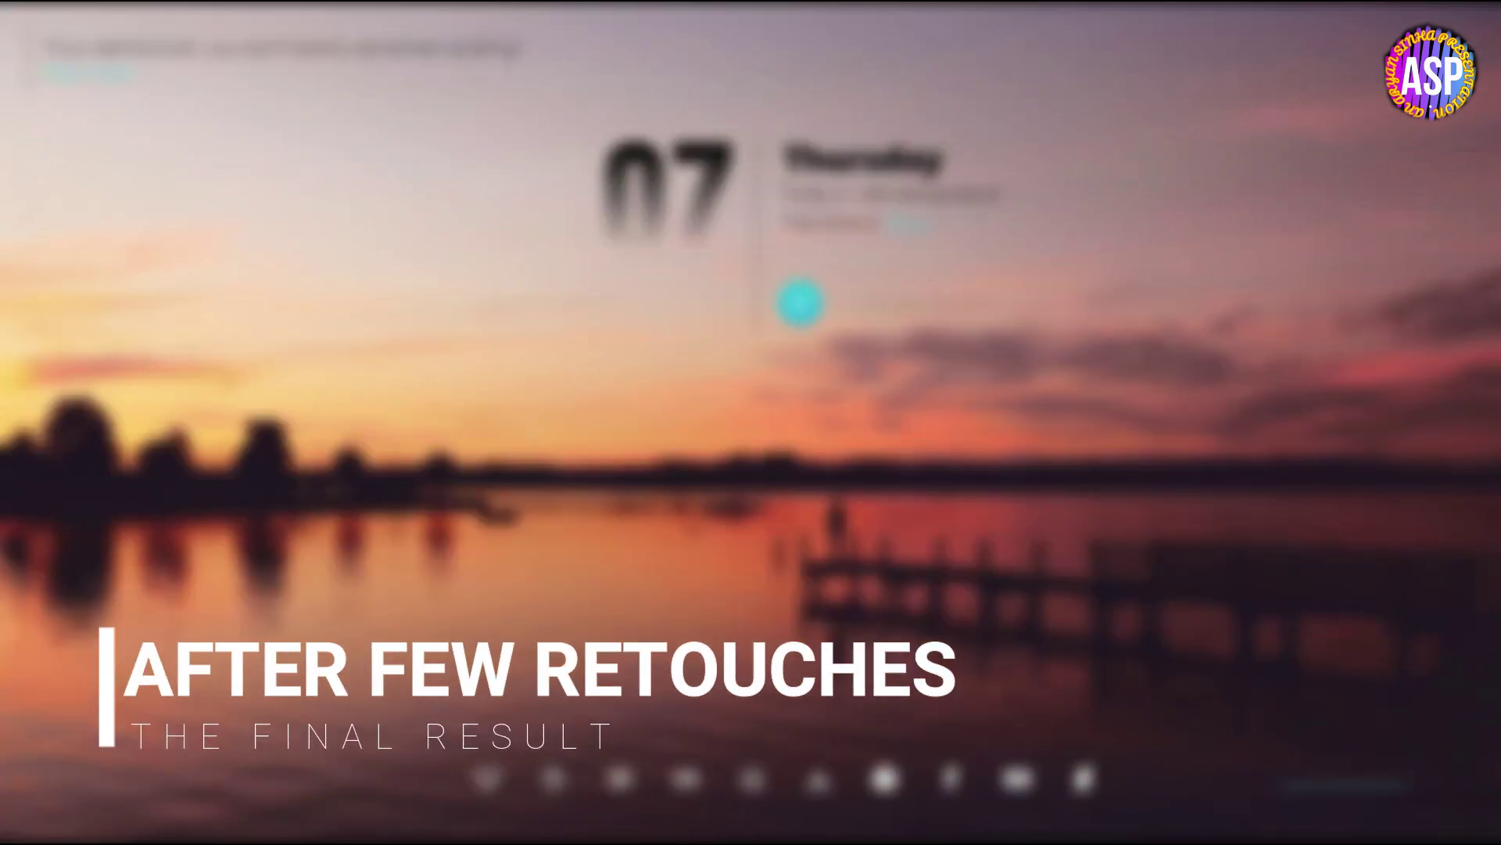
# Unload the HDD (C) meter skin from the desktop.
pyautogui.rightClick(1343, 785)
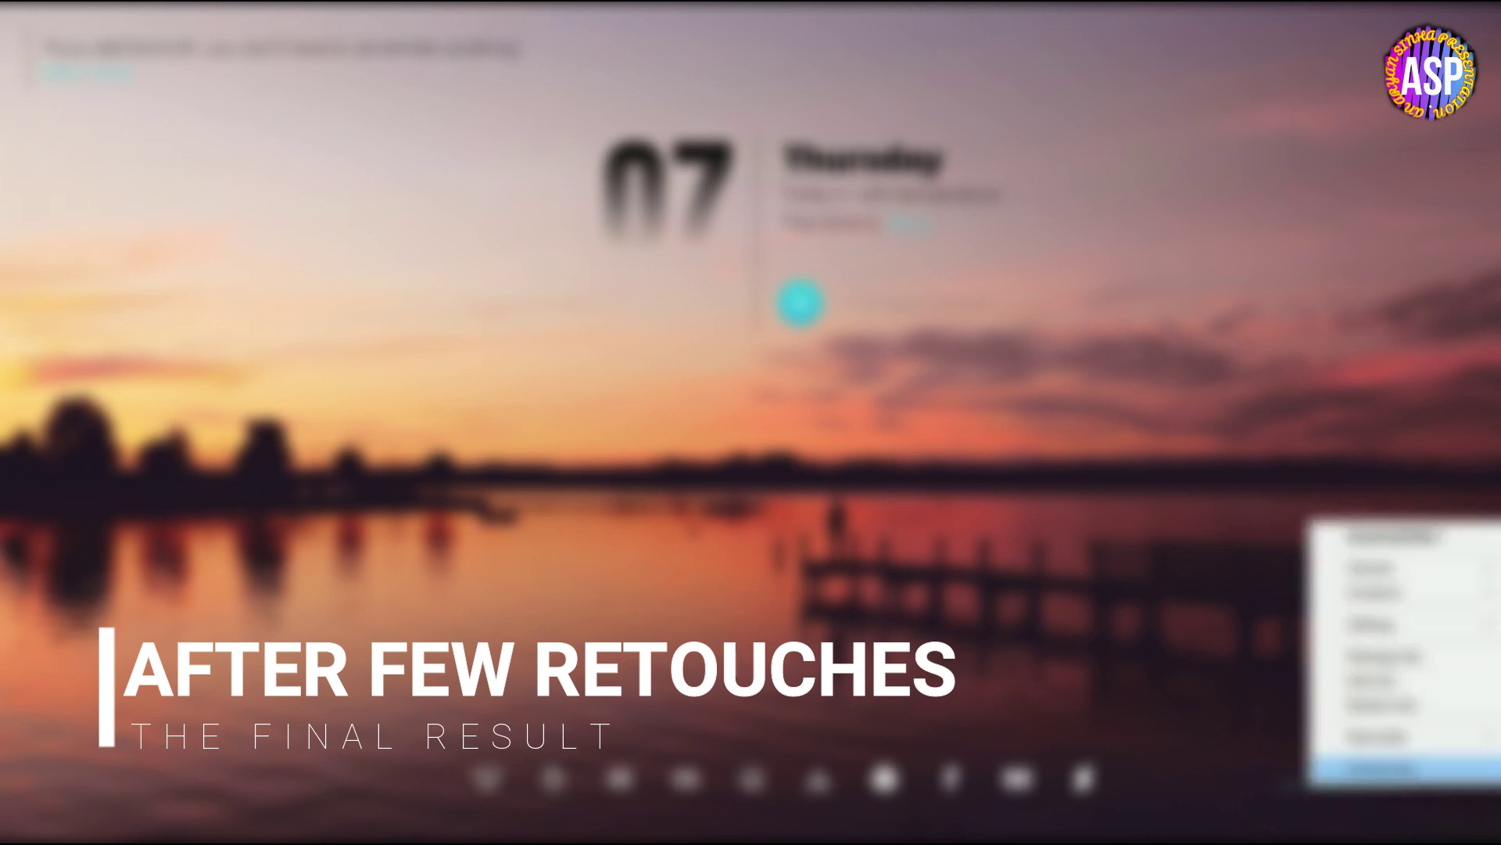
pyautogui.click(1392, 768)
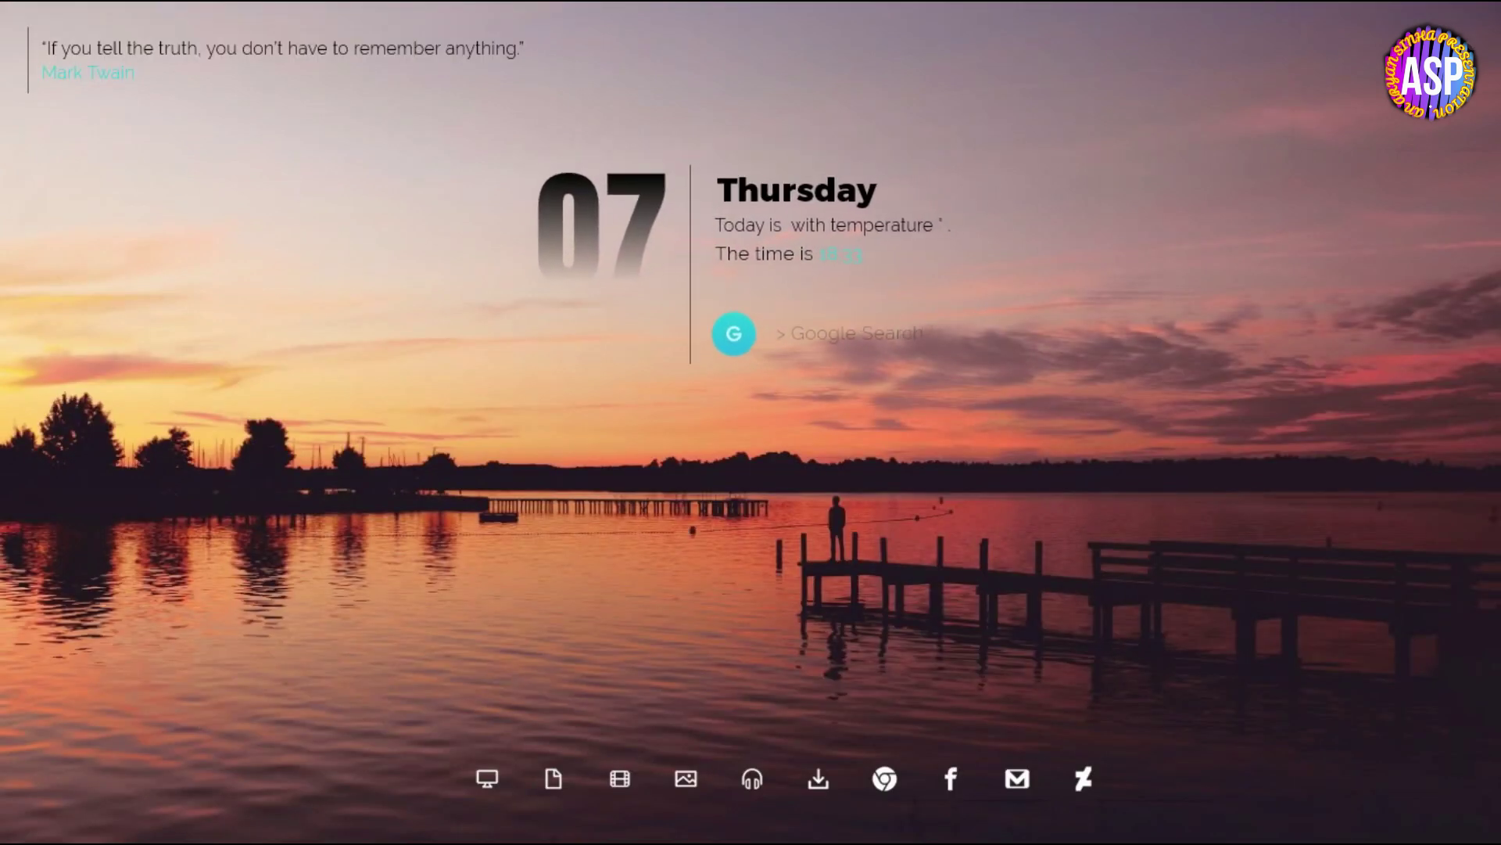